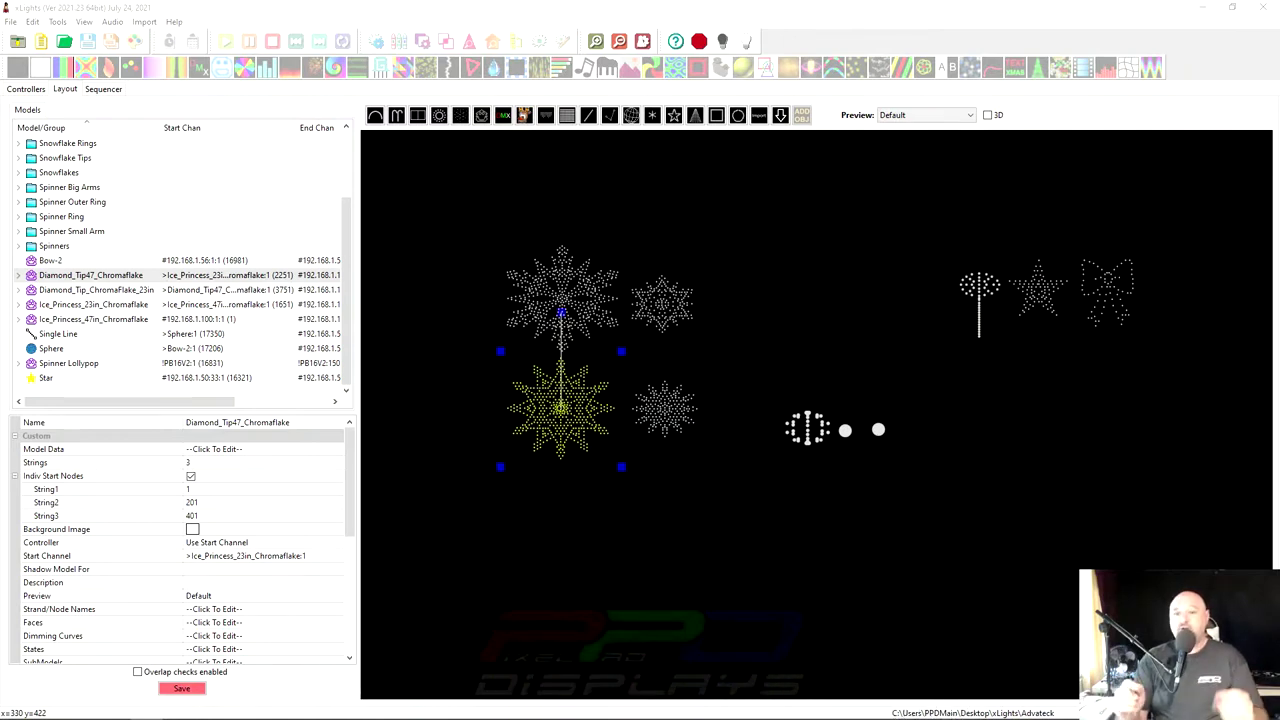
Step: Nudge the Spinner Lollypop slightly left, then select Ice_Princess_47in and Diamond_Tip47_Chromaflake
left_click_drag(970, 300, 967, 275)
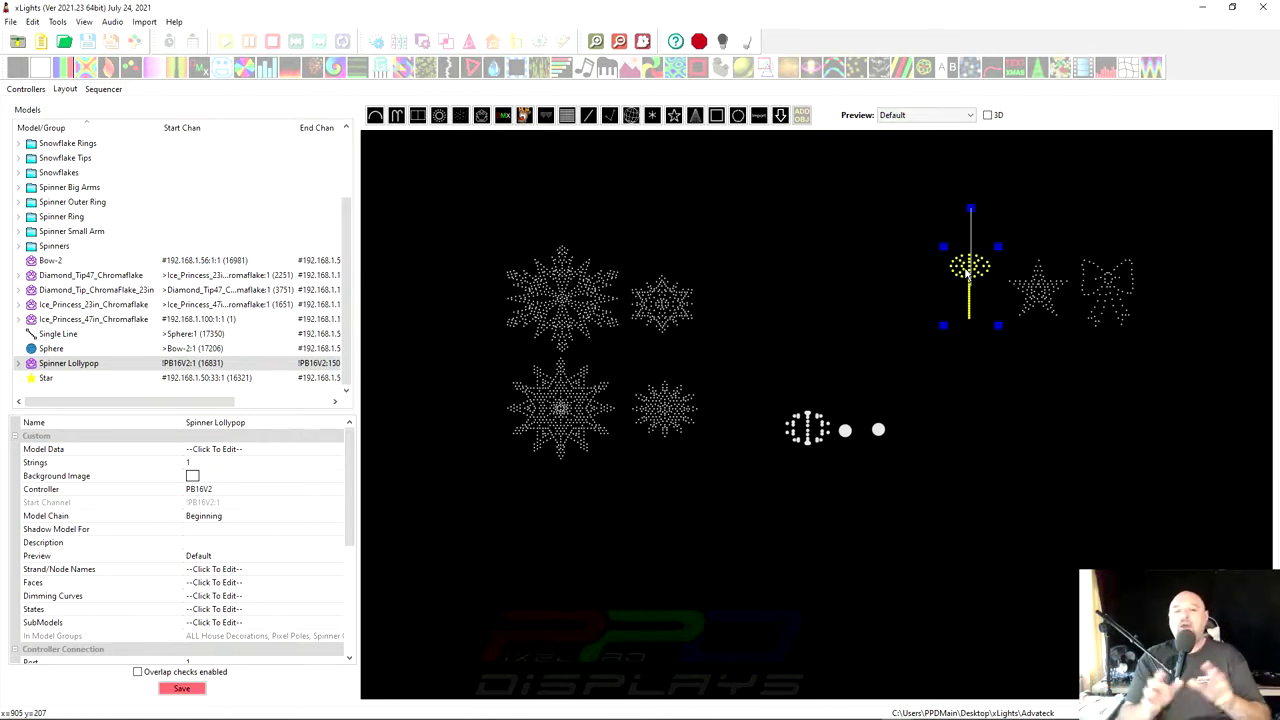
left_click(558, 312)
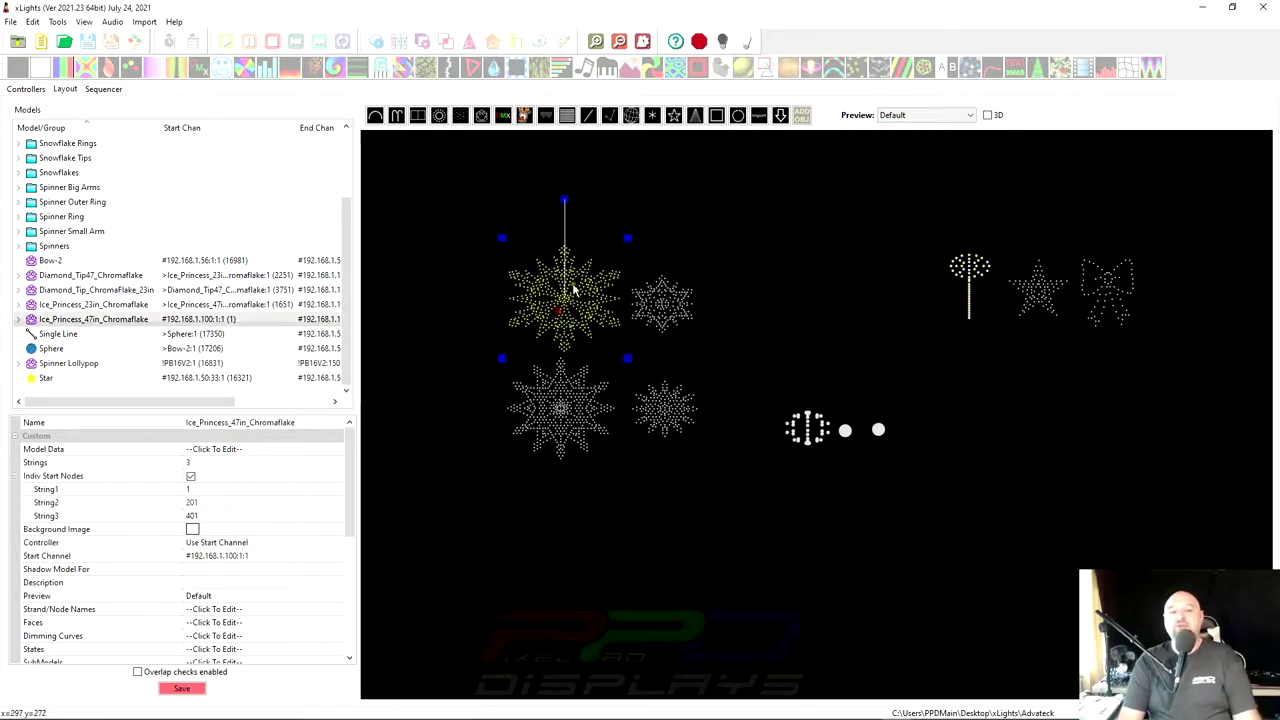
left_click(568, 448)
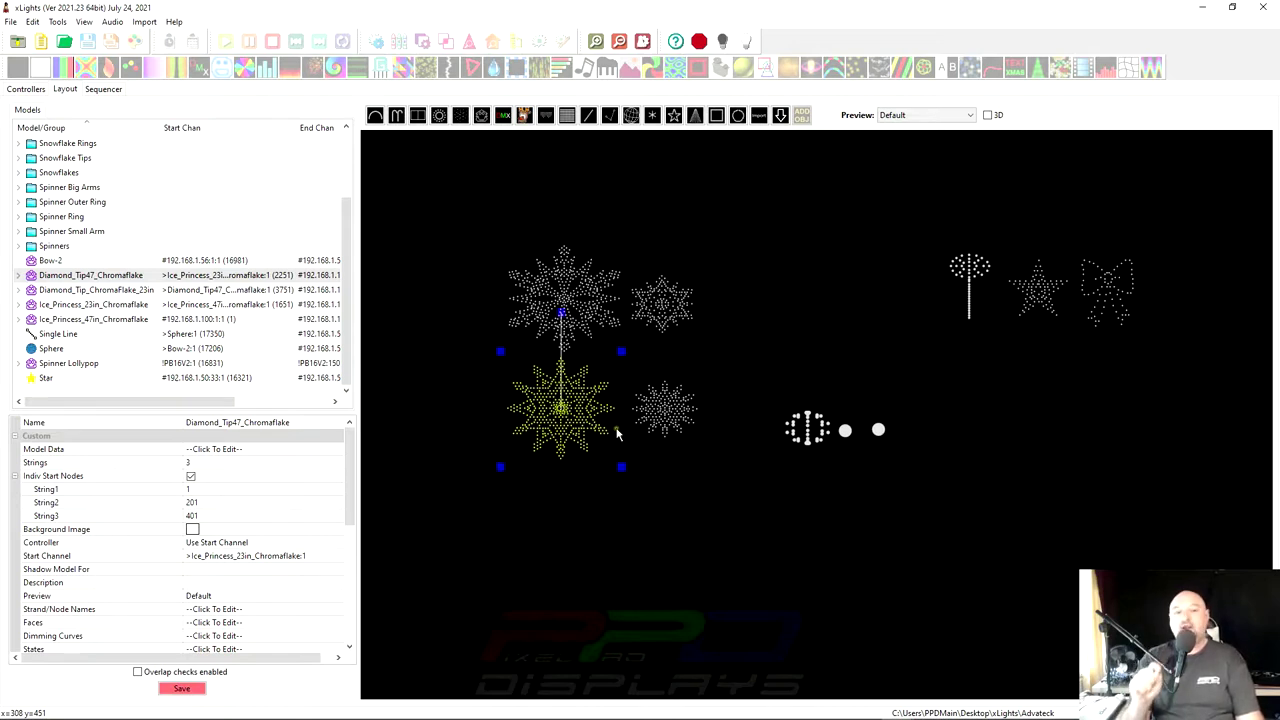
Step: Open Wiring View for Diamond_Tip47_Chromaflake, enlarge its window, then close it with Escape
right_click(551, 409)
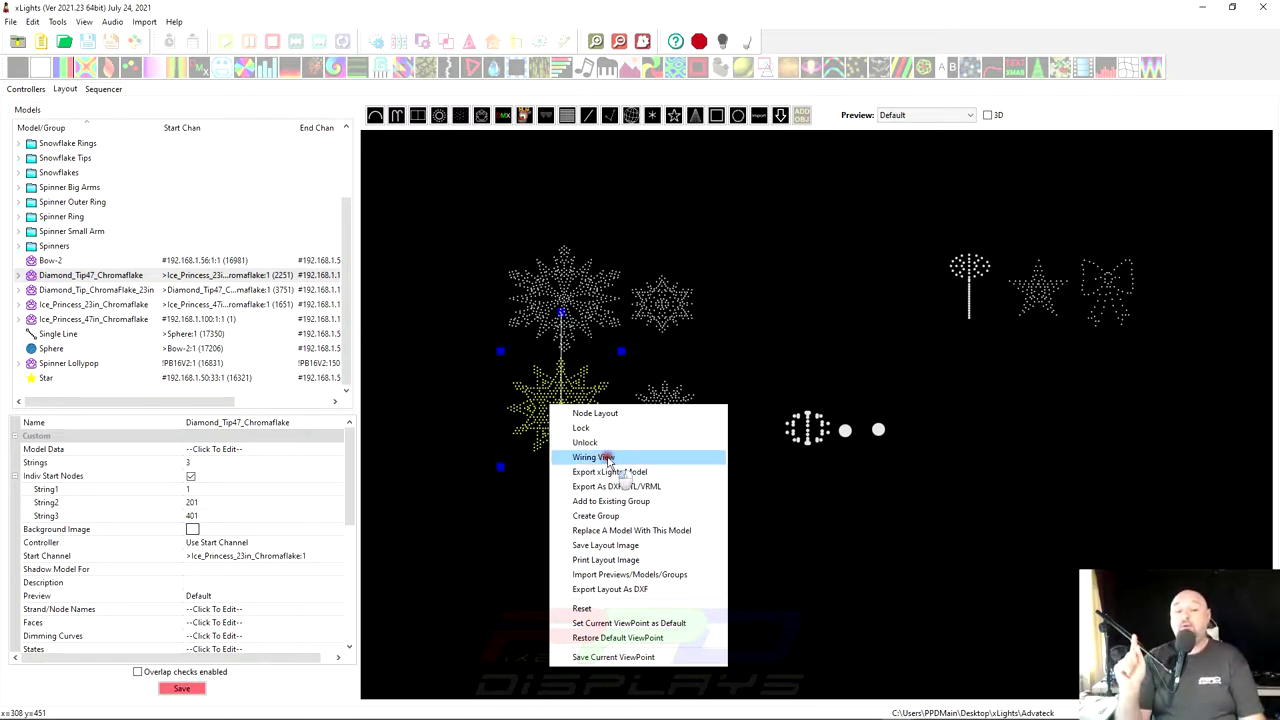
left_click(605, 457)
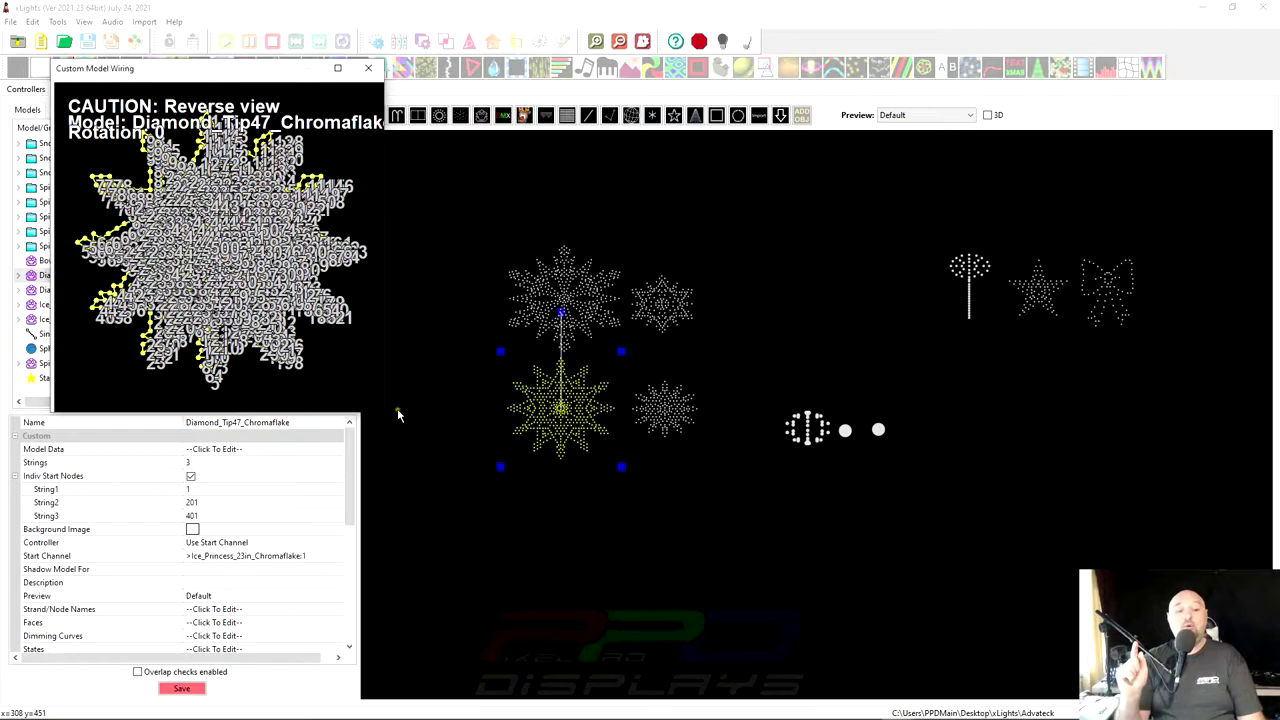
left_click_drag(384, 414, 1005, 686)
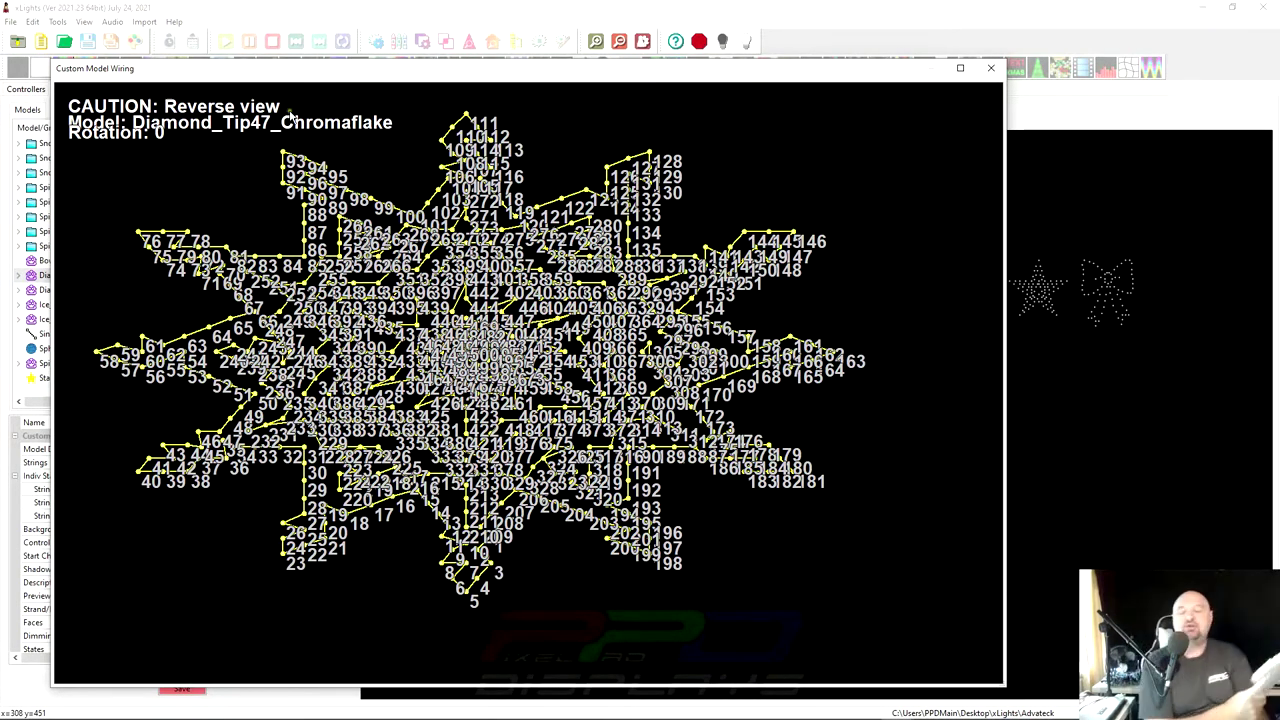
key("Escape")
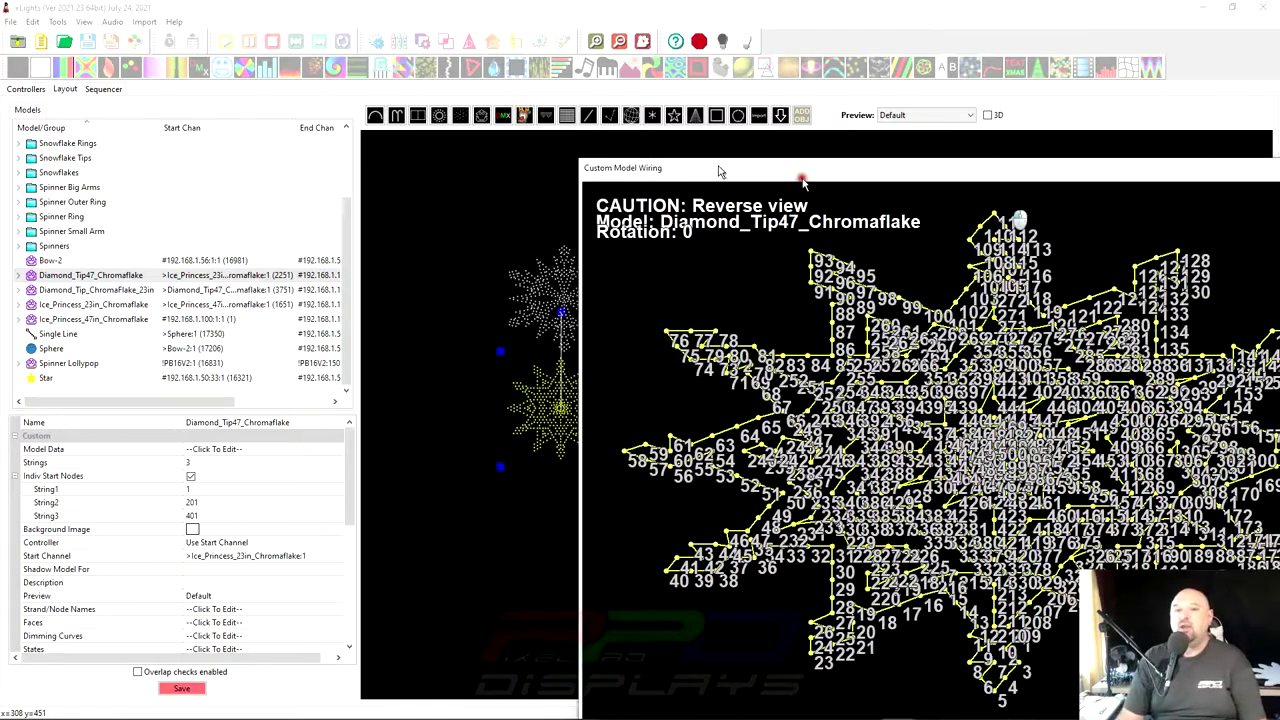
Step: Move the Custom Model Wiring window to the top-left and stretch it to fill the screen
left_click_drag(720, 171, 250, 14)
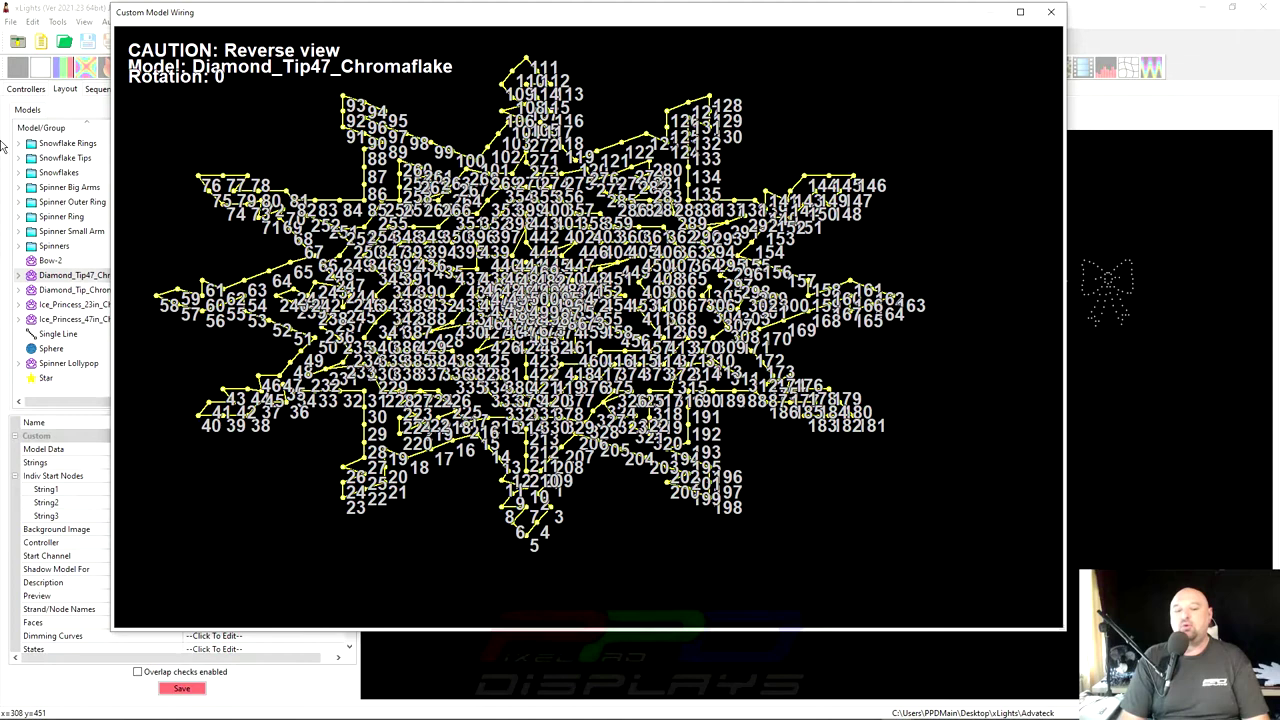
left_click(375, 18)
left_click_drag(375, 18, 280, 22)
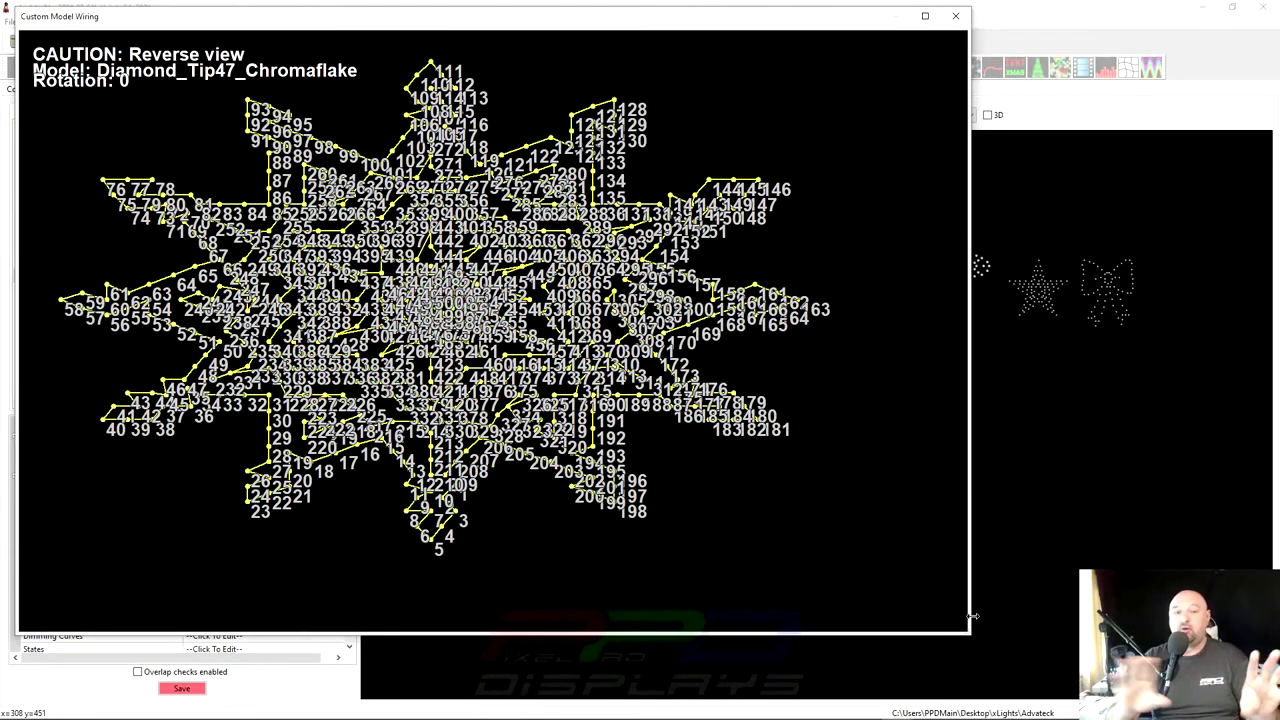
left_click_drag(967, 633, 1276, 708)
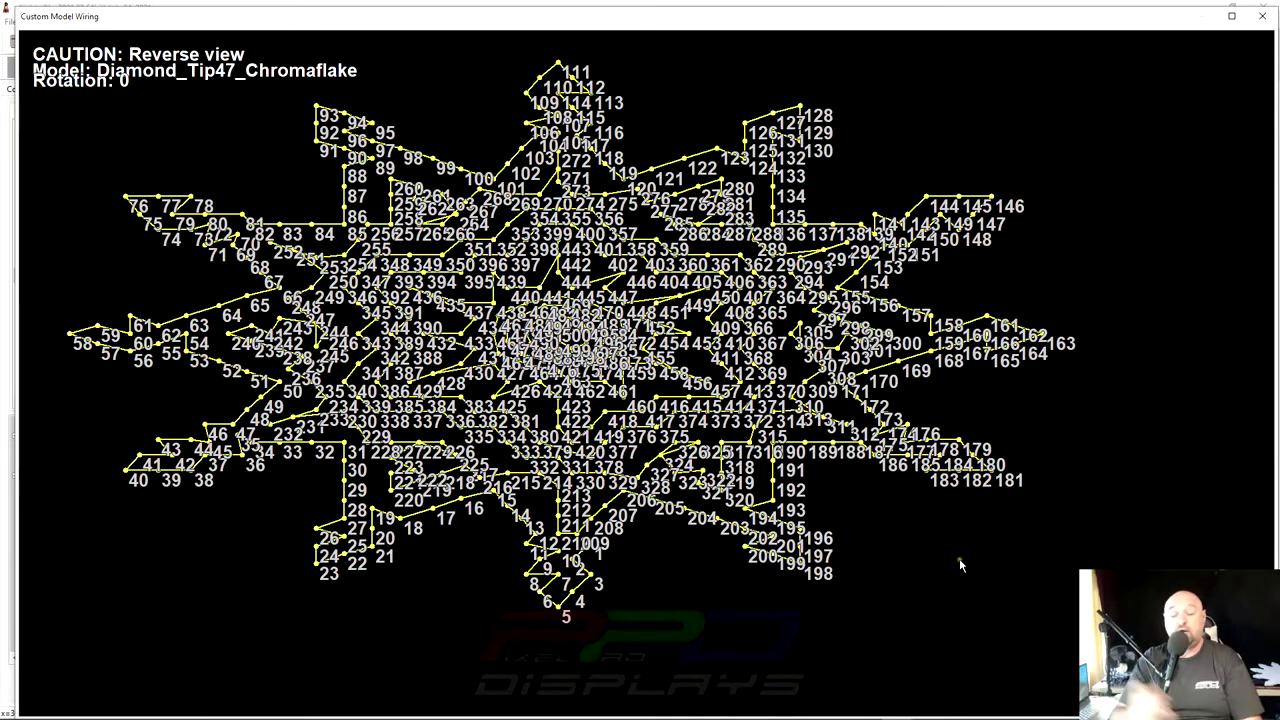
Step: Zoom in and pan the wiring diagram to follow the wire through nodes 190–209 and 1–5
scroll(491, 398, "up", 2)
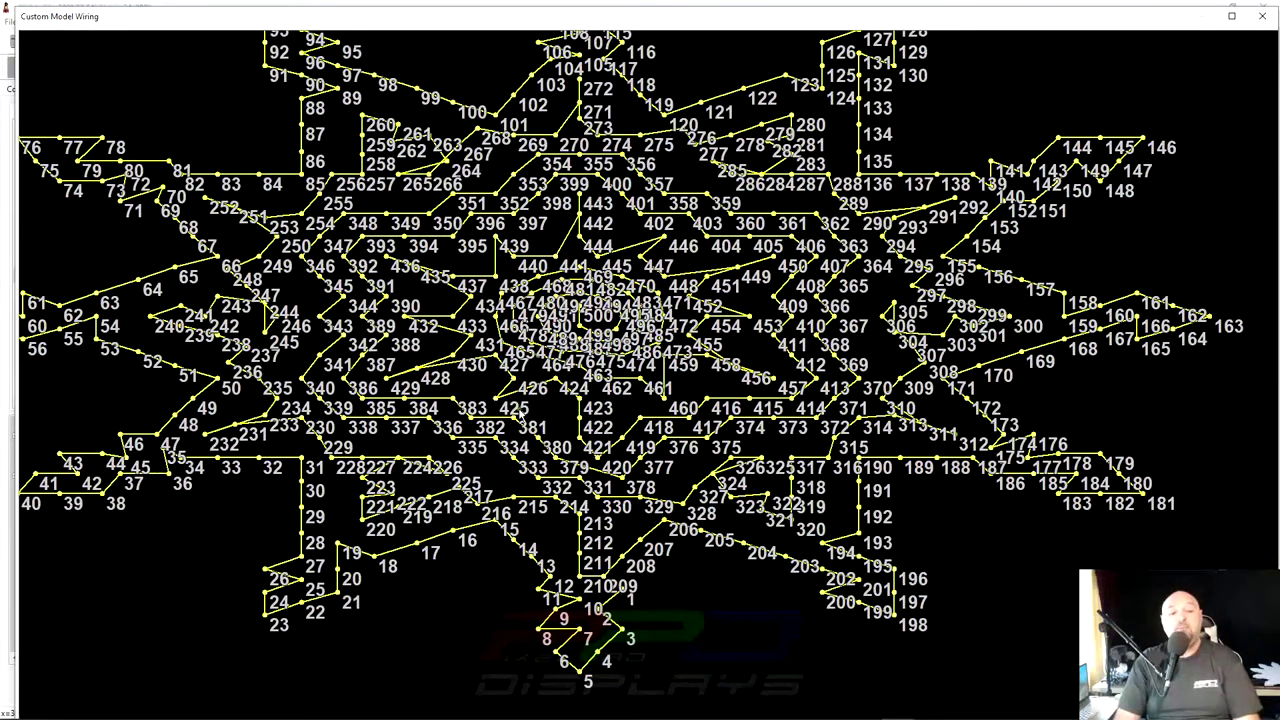
scroll(590, 425, "up", 1)
scroll(590, 427, "up", 3)
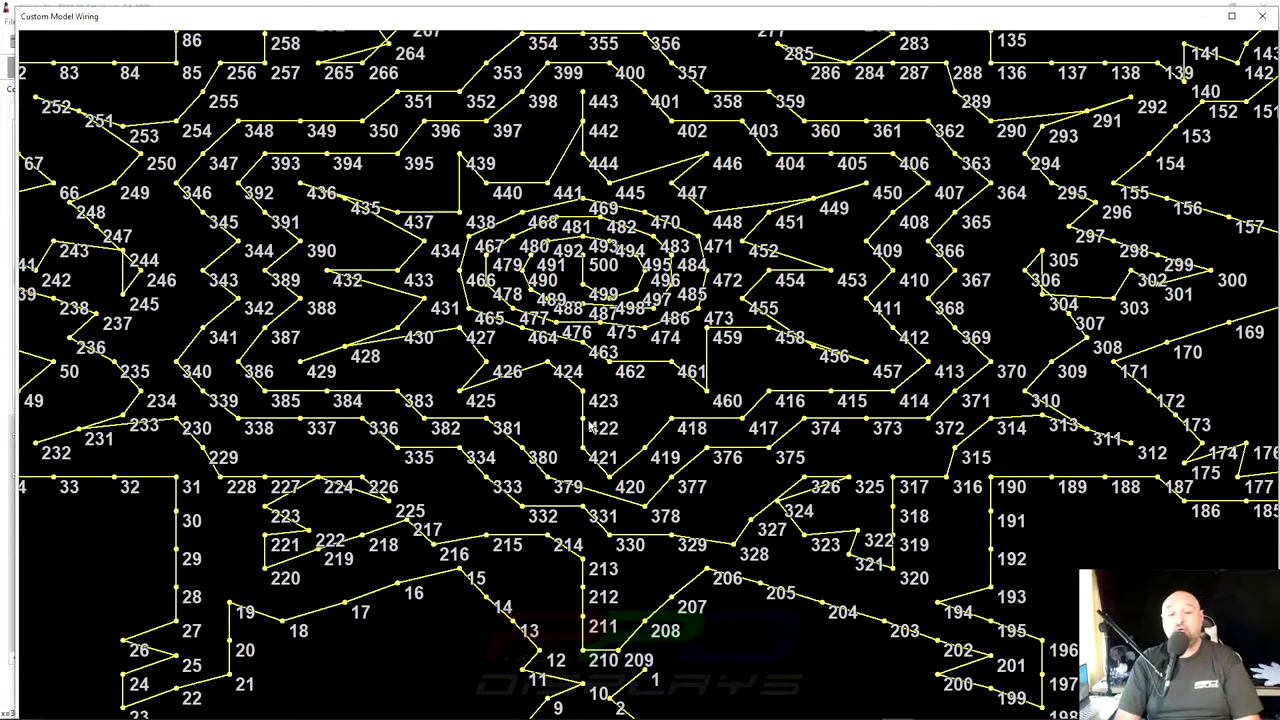
scroll(658, 444, "up", 3)
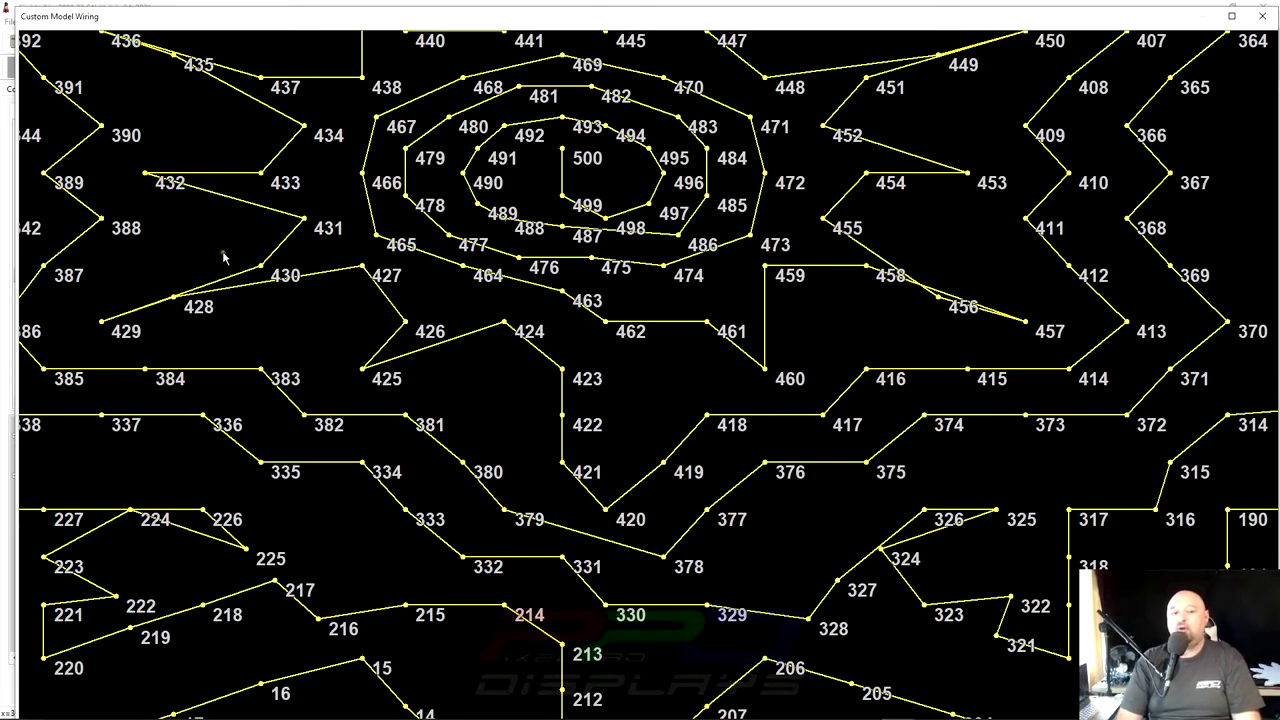
scroll(398, 361, "down", 2)
scroll(474, 398, "up", 1)
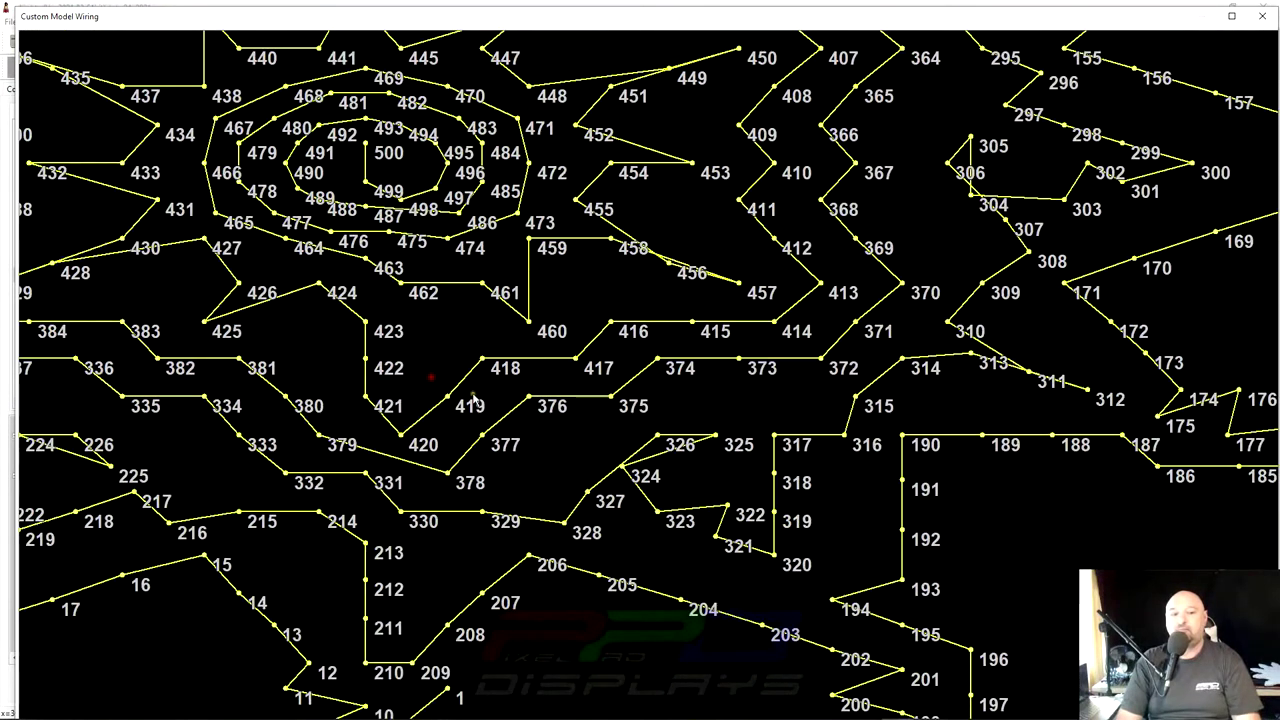
left_click_drag(725, 491, 459, 358)
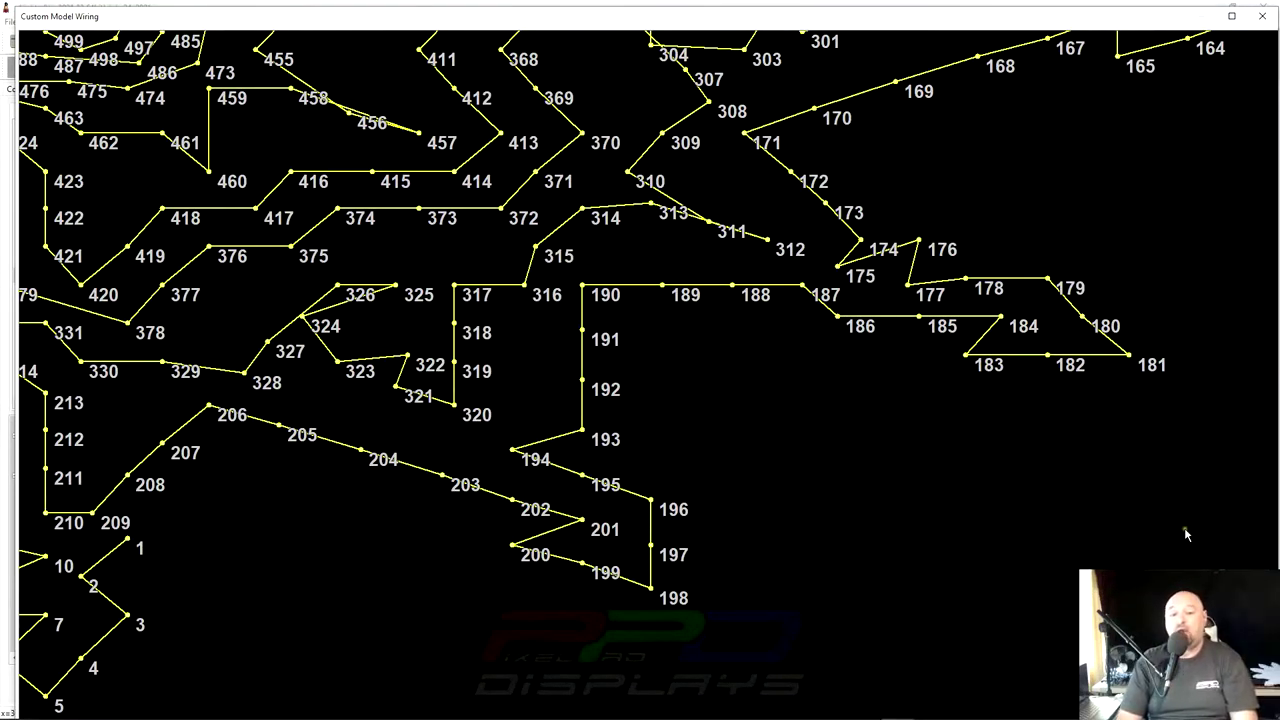
left_click_drag(736, 444, 605, 393)
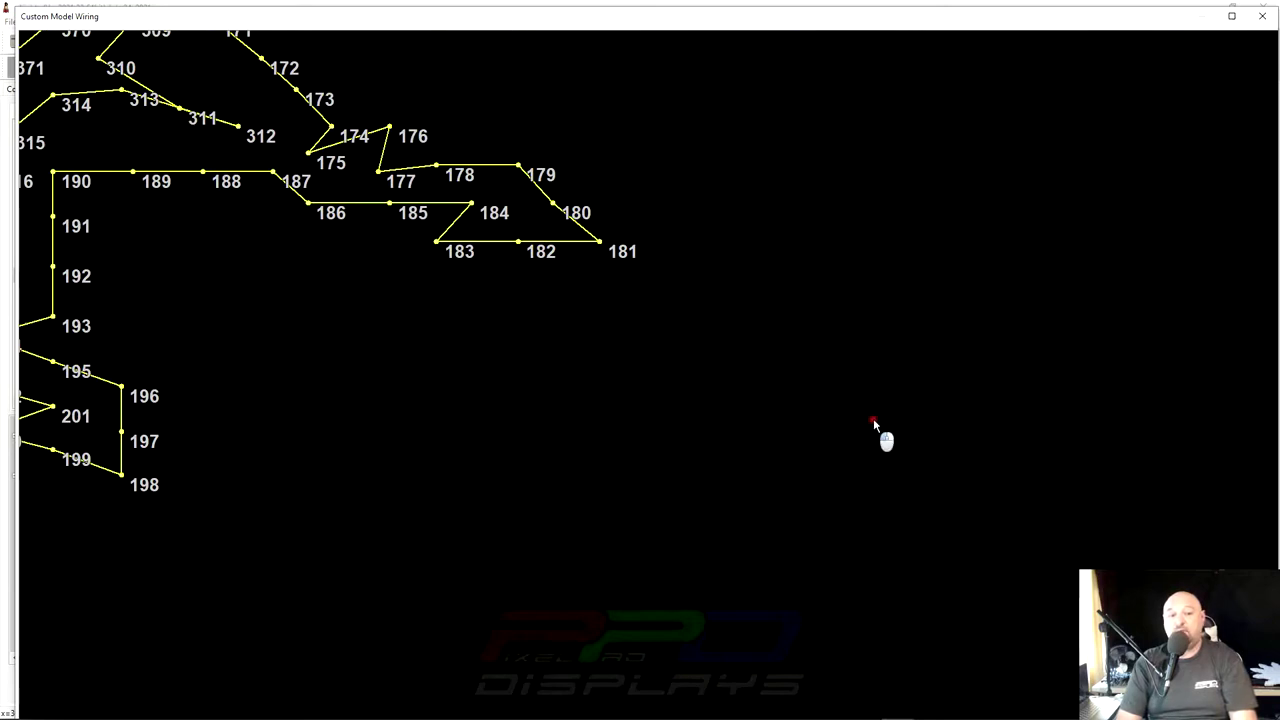
scroll(563, 520, "up", 1)
scroll(563, 520, "up", 3)
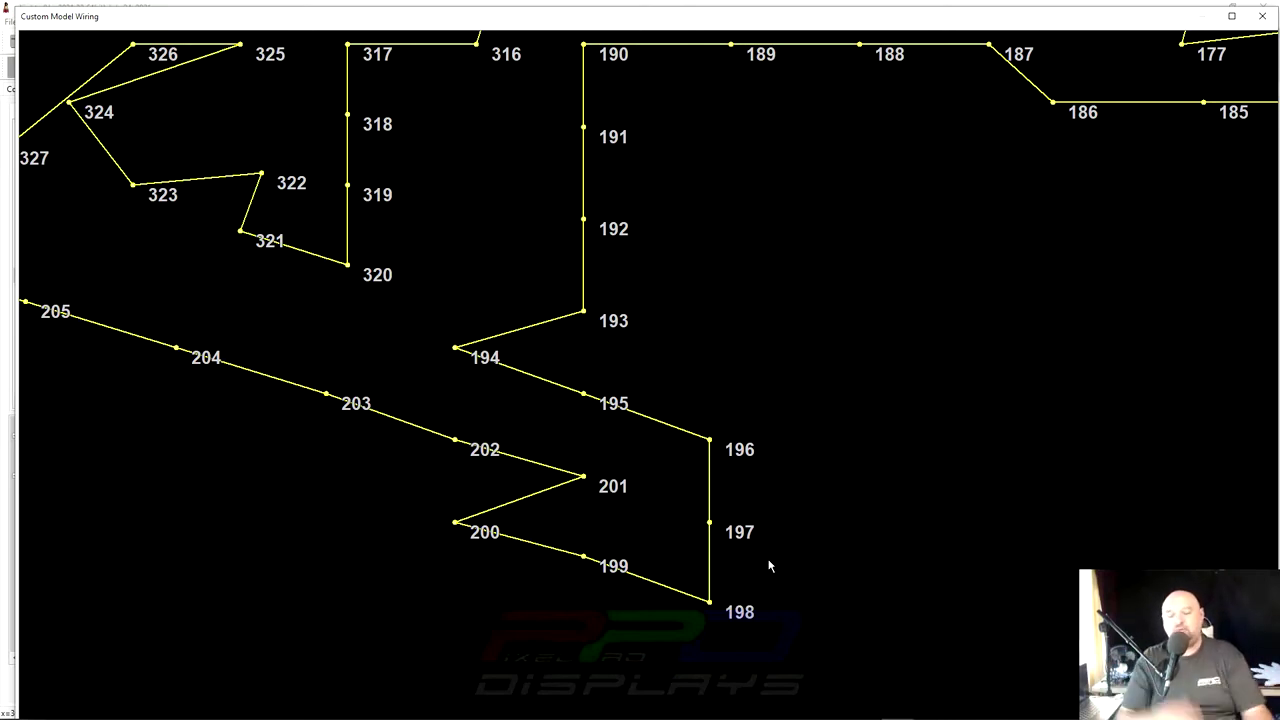
scroll(780, 235, "down", 5)
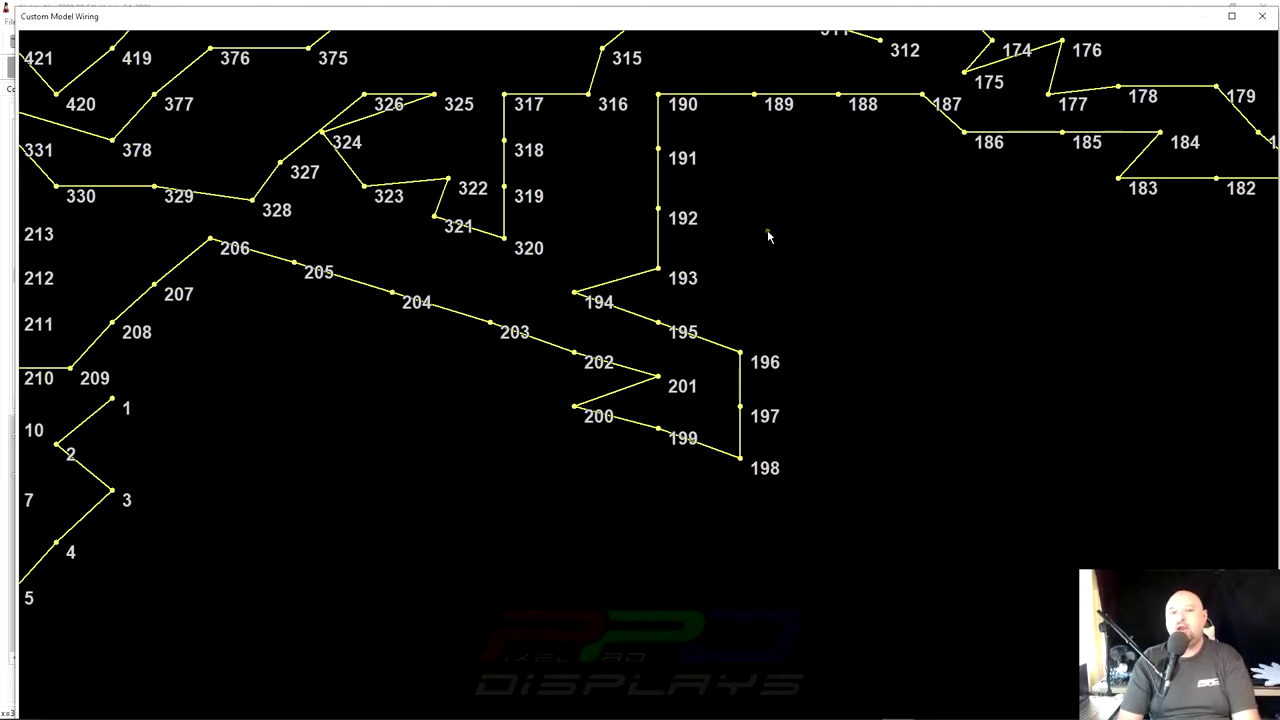
scroll(773, 256, "down", 3)
Step: Reset the wiring view and Export Large as Diamond_Tip47_Chromaflake.png (4096 x 2048) in Advateck
right_click(827, 275)
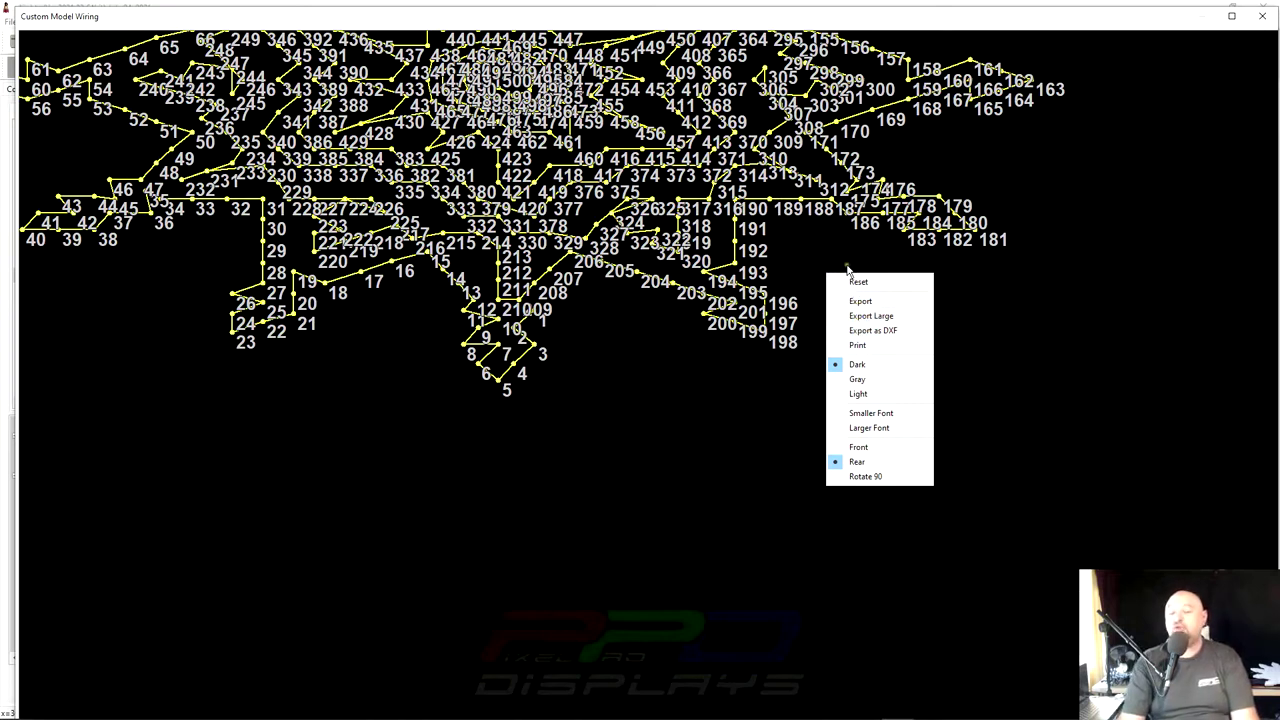
left_click(853, 288)
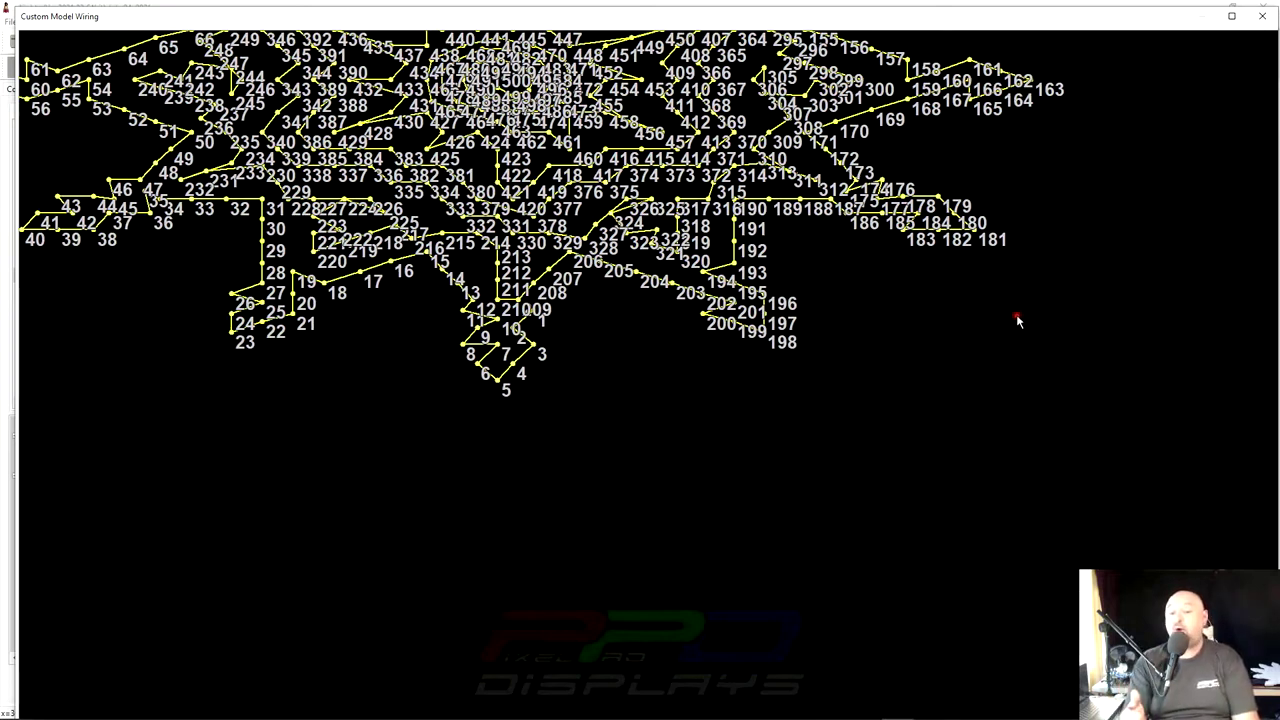
right_click(939, 312)
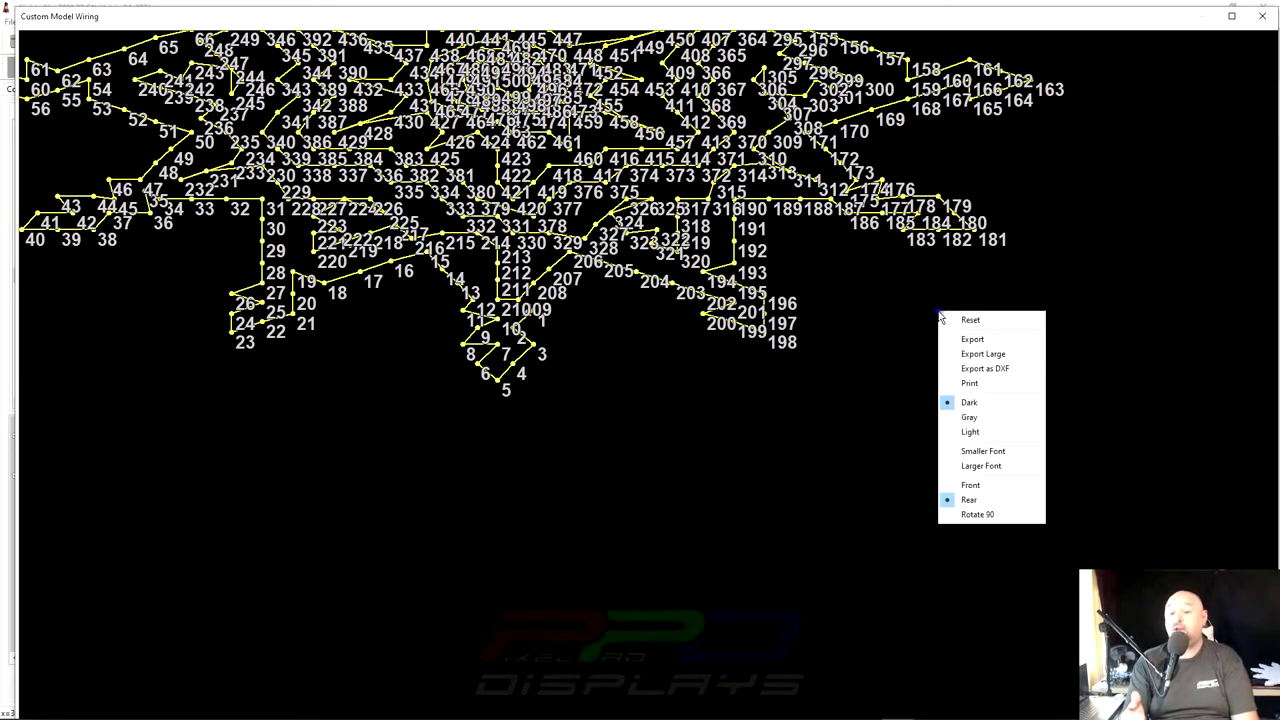
left_click(972, 357)
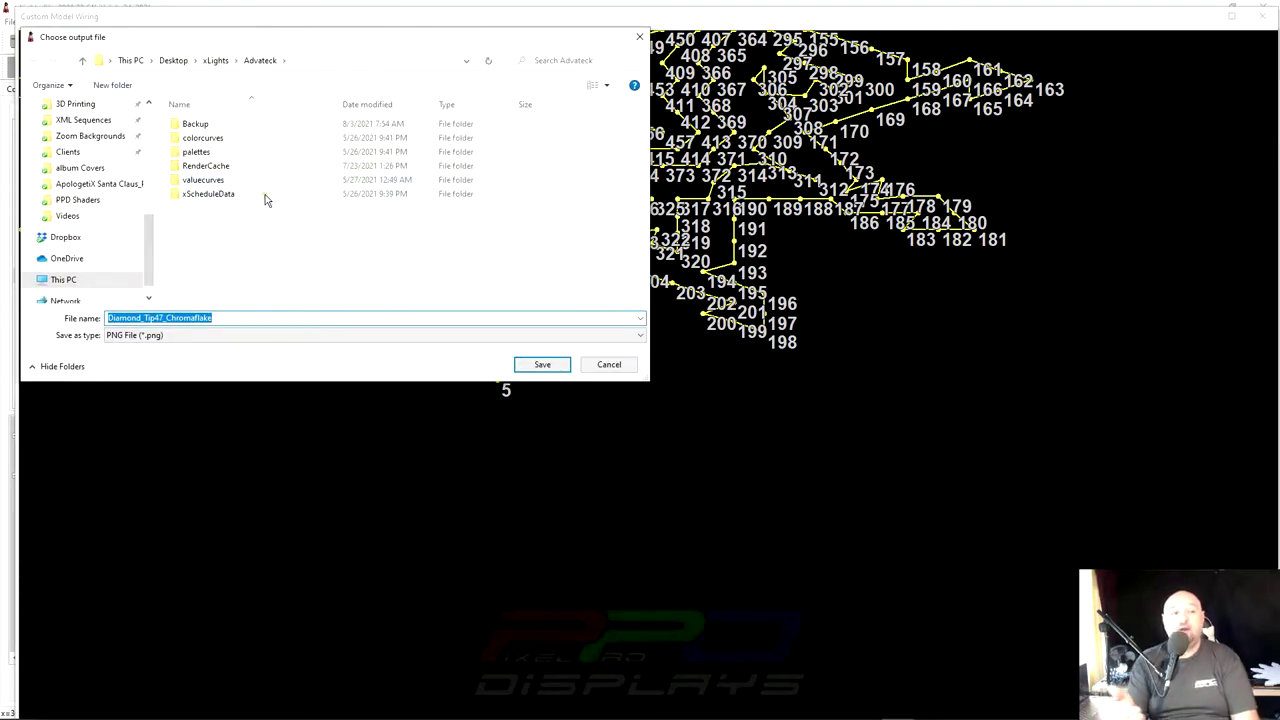
left_click_drag(222, 40, 588, 80)
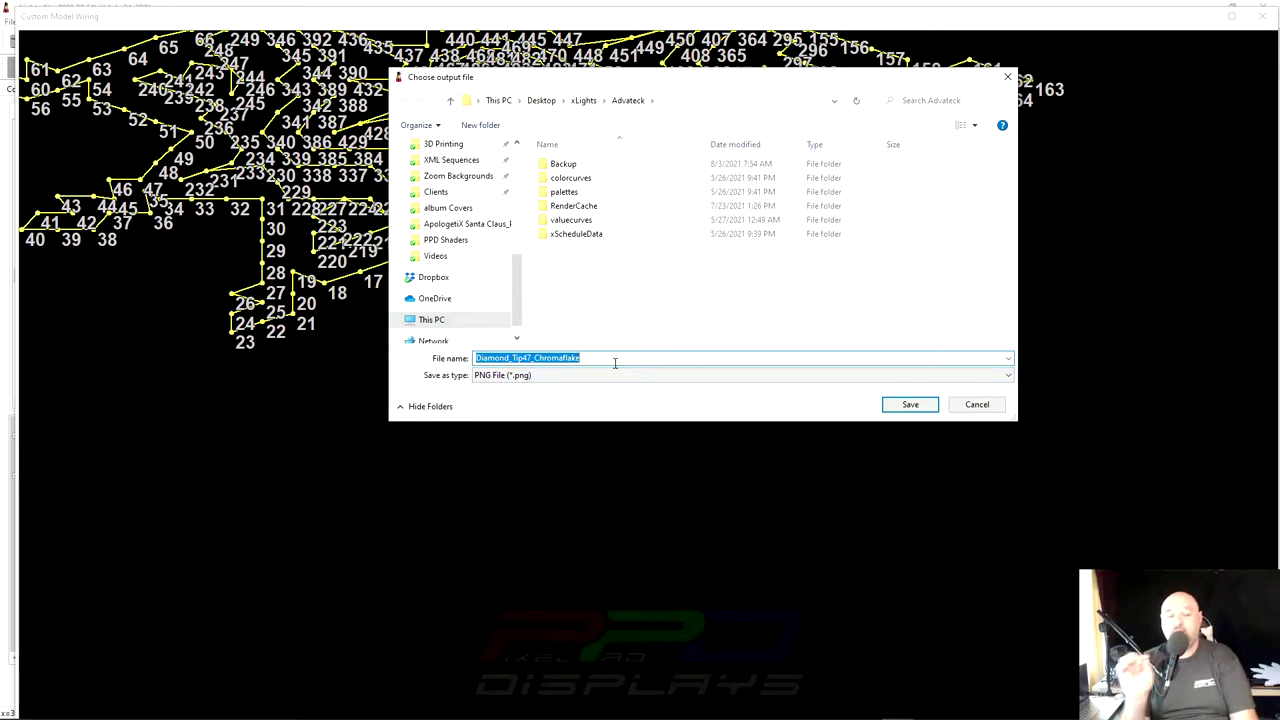
left_click(611, 360)
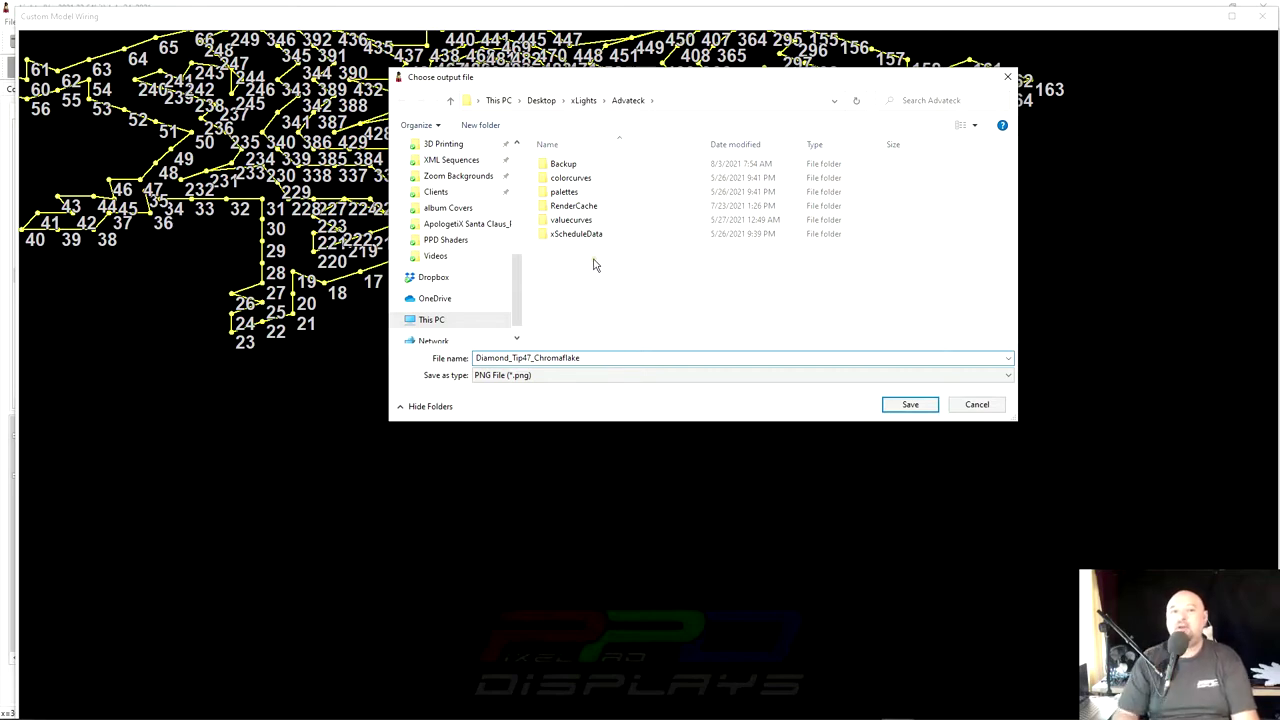
left_click_drag(540, 80, 905, 353)
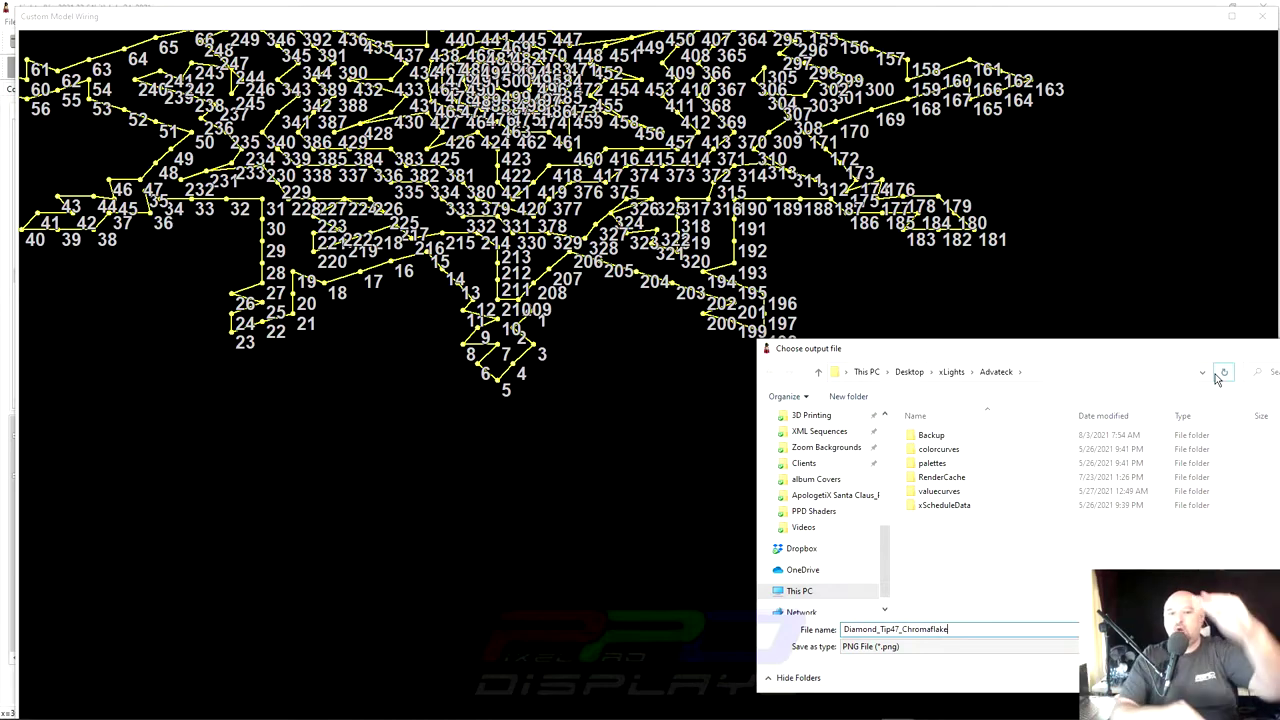
left_click_drag(1032, 350, 787, 263)
left_click(1023, 588)
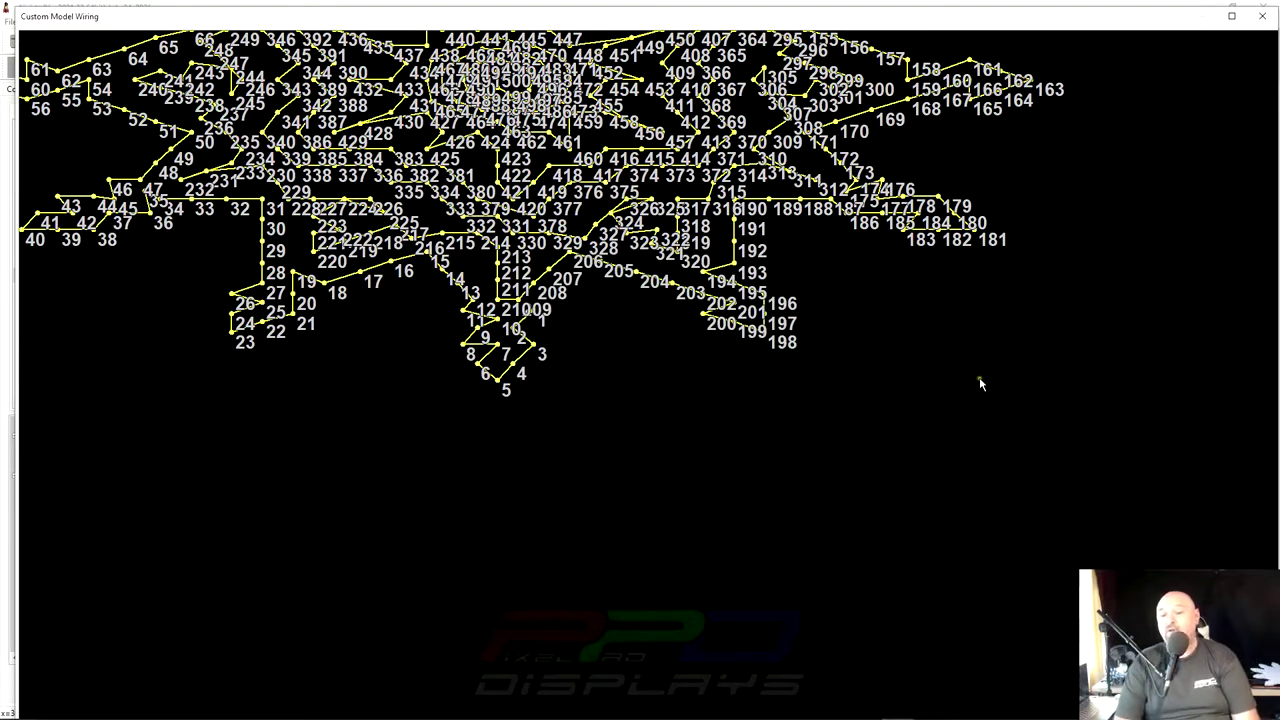
key("alt+Tab")
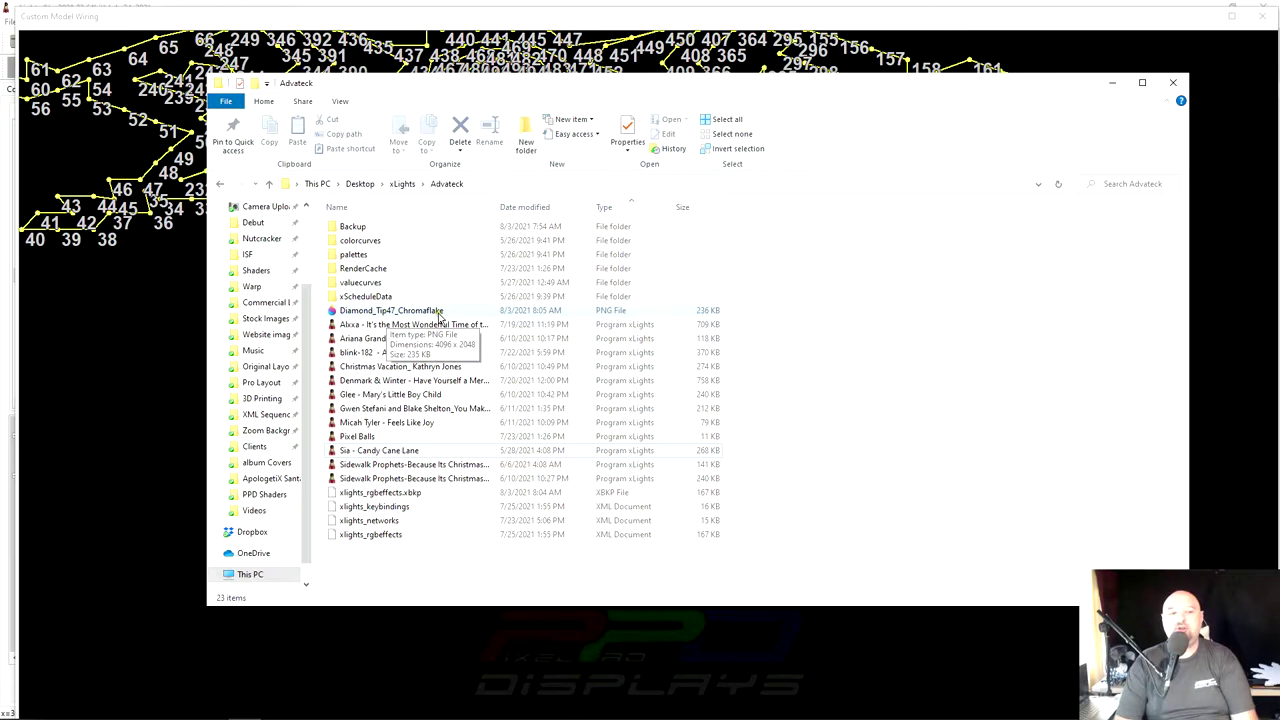
Step: Open Diamond_Tip47_Chromaflake.png from the Advateck folder with Paint 3D and move Explorer aside
left_click(418, 314)
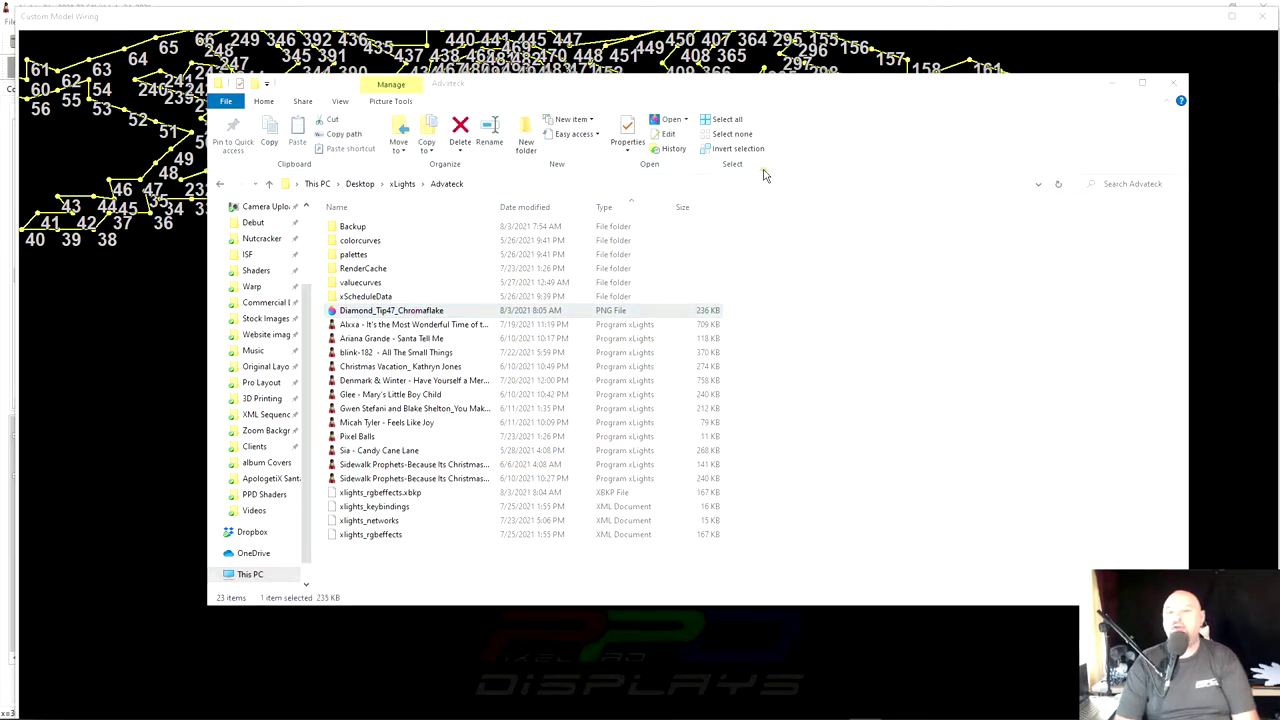
left_click(895, 112)
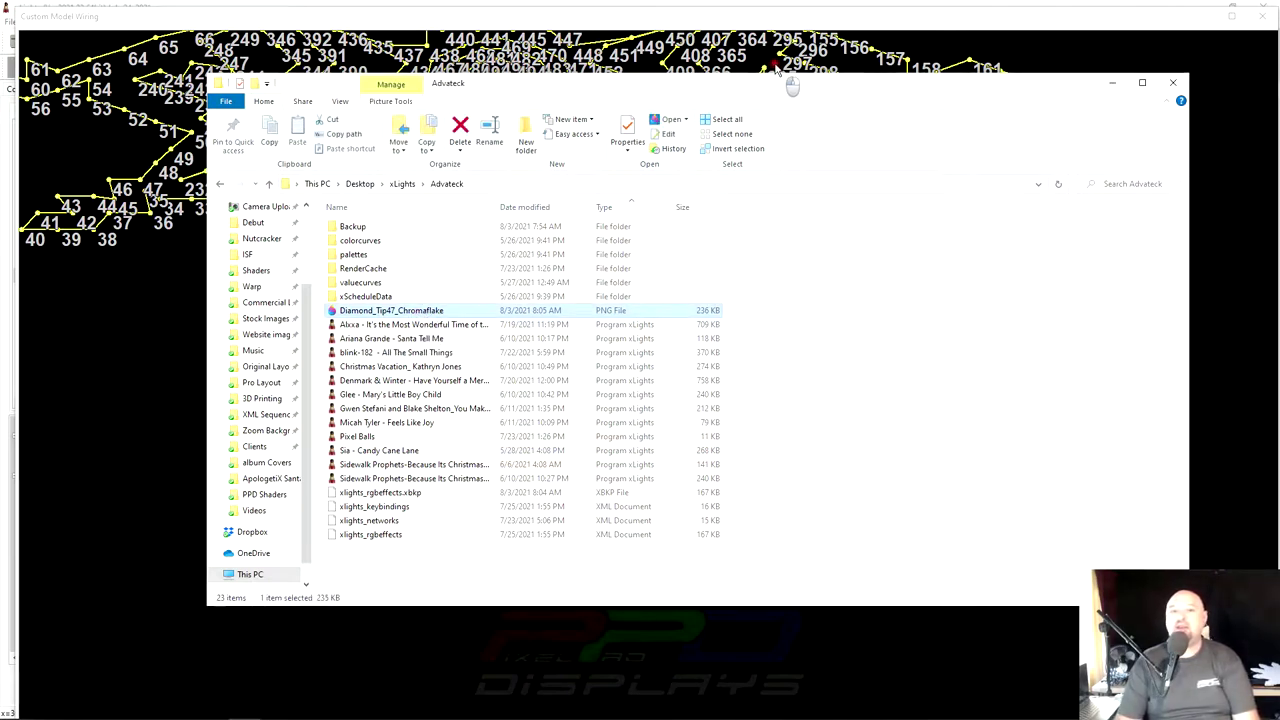
left_click_drag(344, 311, 348, 314)
right_click(348, 314)
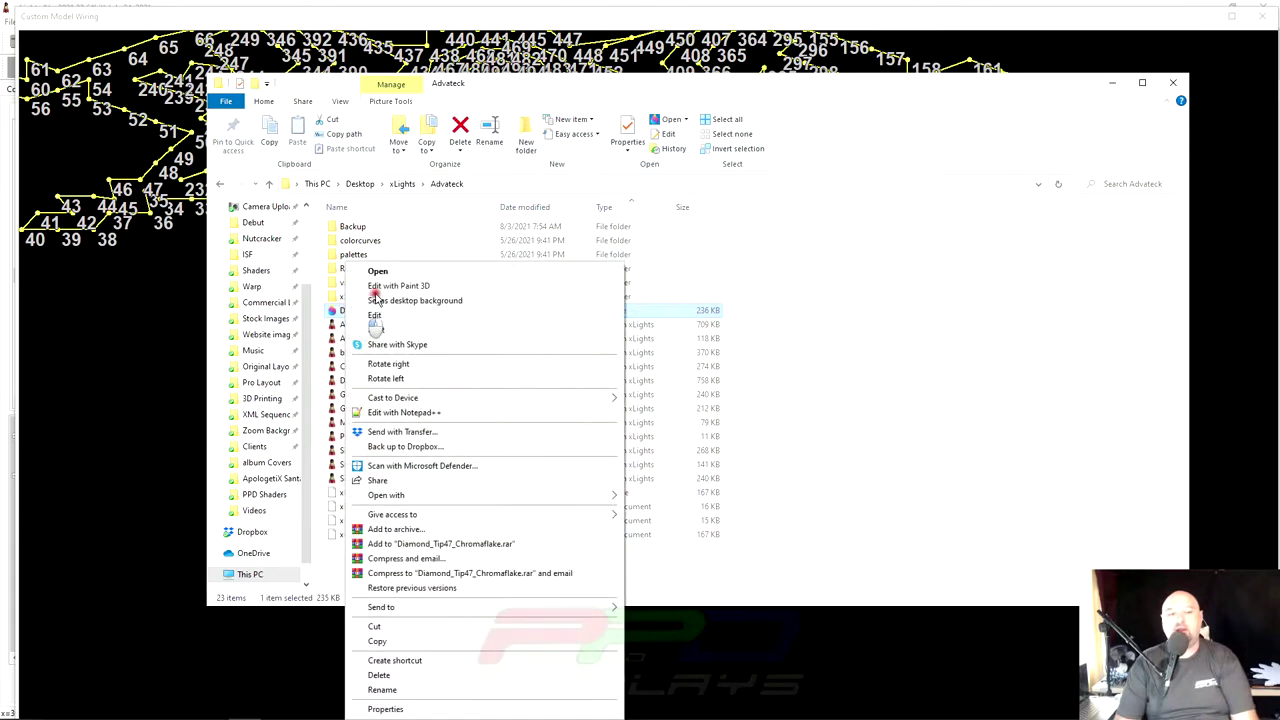
left_click(393, 289)
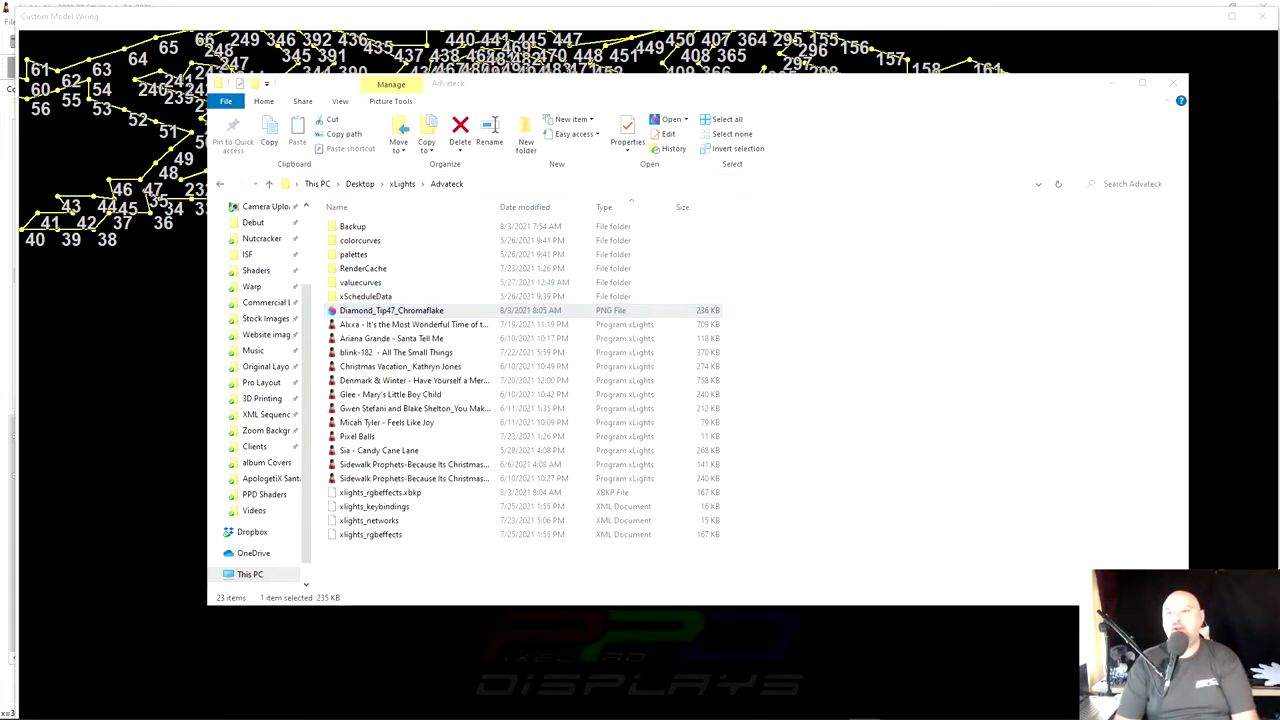
left_click(1216, 82)
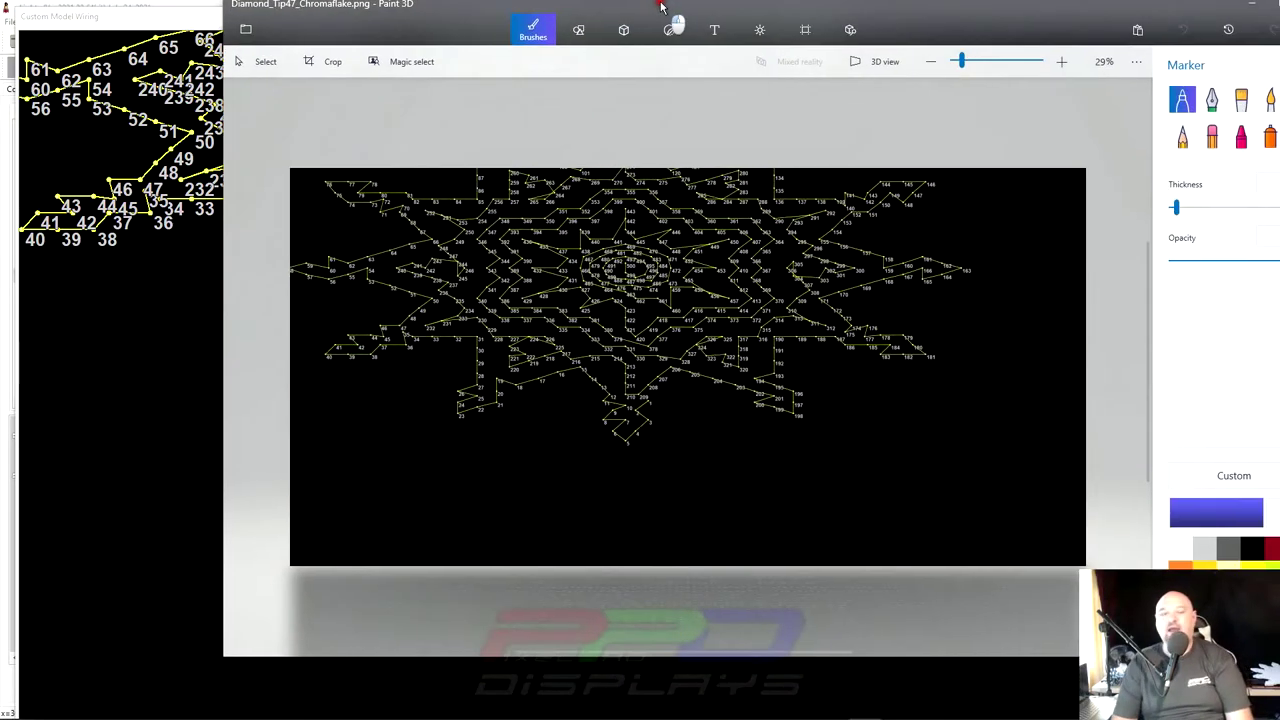
Step: Look over the dark wiring image in Paint 3D, then restore and close Paint 3D
scroll(608, 371, "down", 3)
scroll(608, 371, "up", 4)
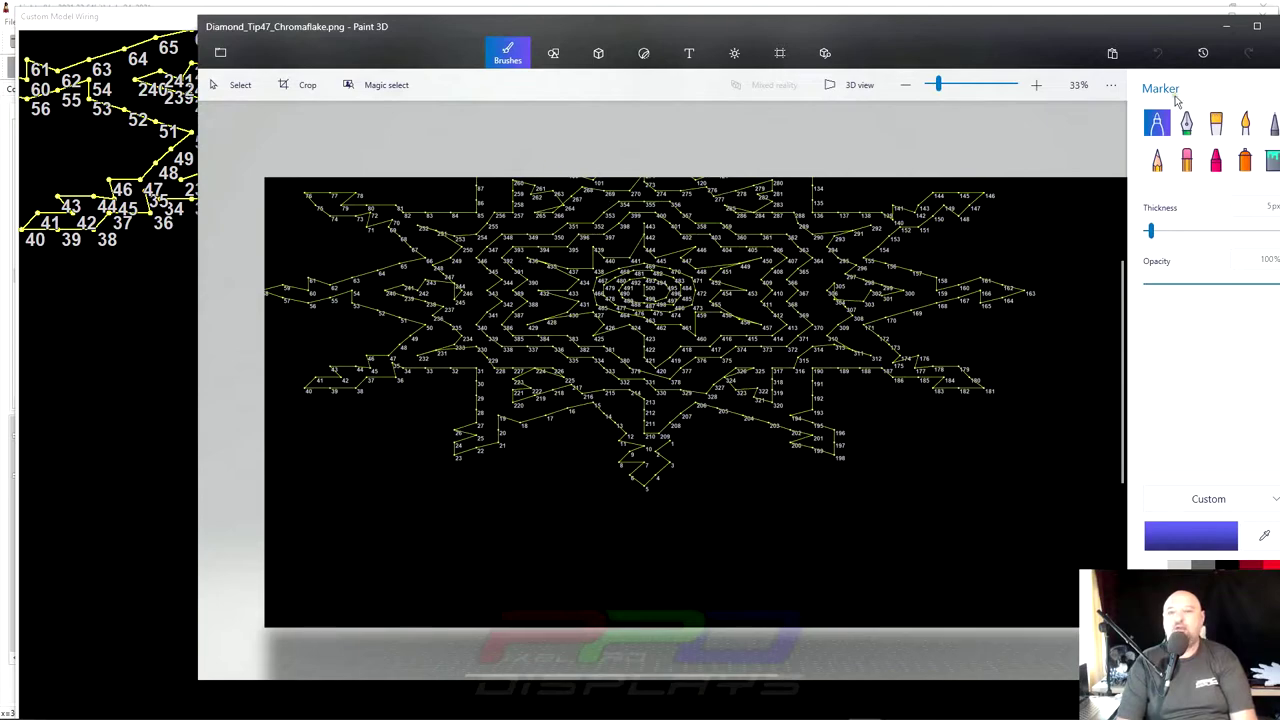
double_click(1204, 46)
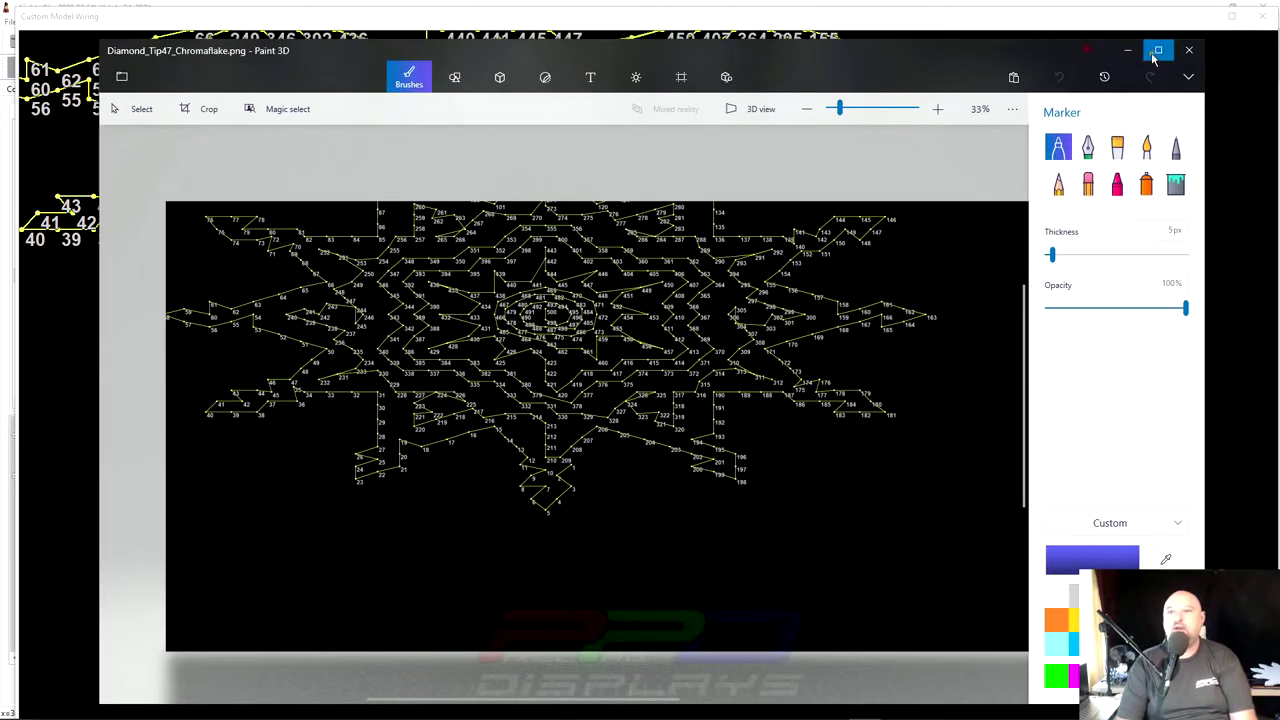
left_click(1189, 50)
scroll(708, 400, "down", 2)
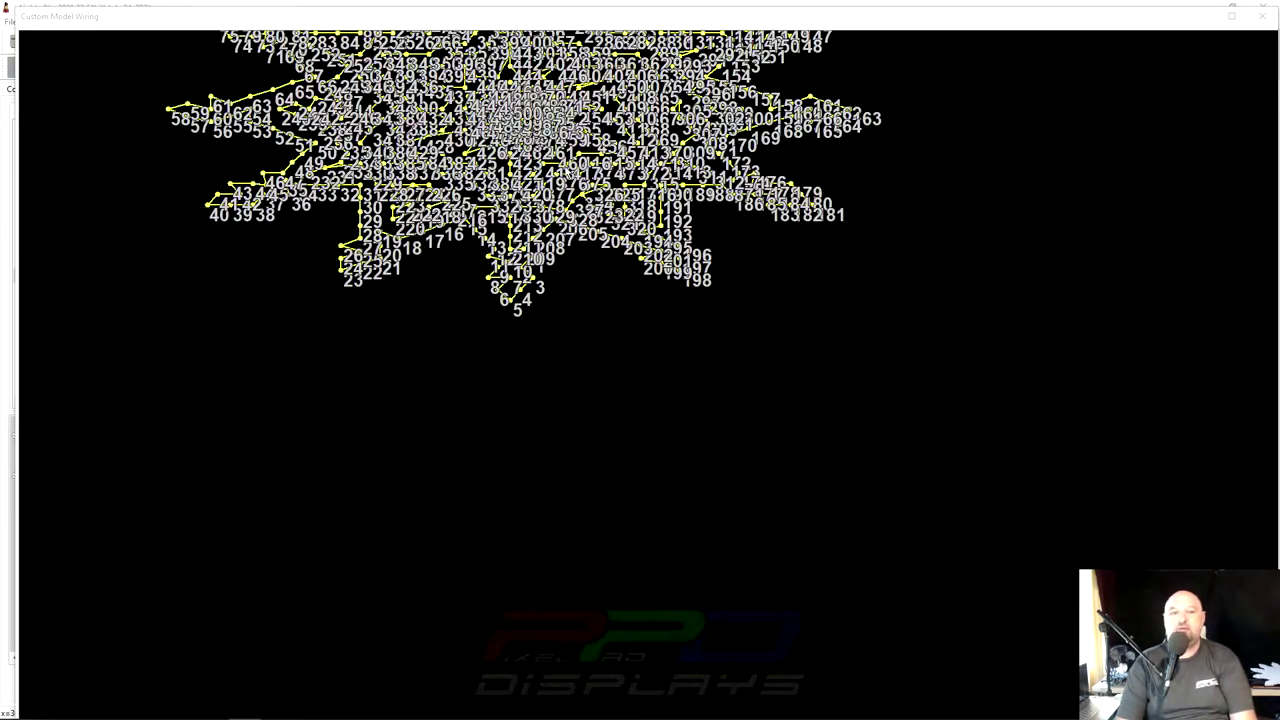
Step: Reset the wiring view and Export Large as Diamond_Tip47_Chromaflake2.png
right_click(710, 411)
left_click(746, 417)
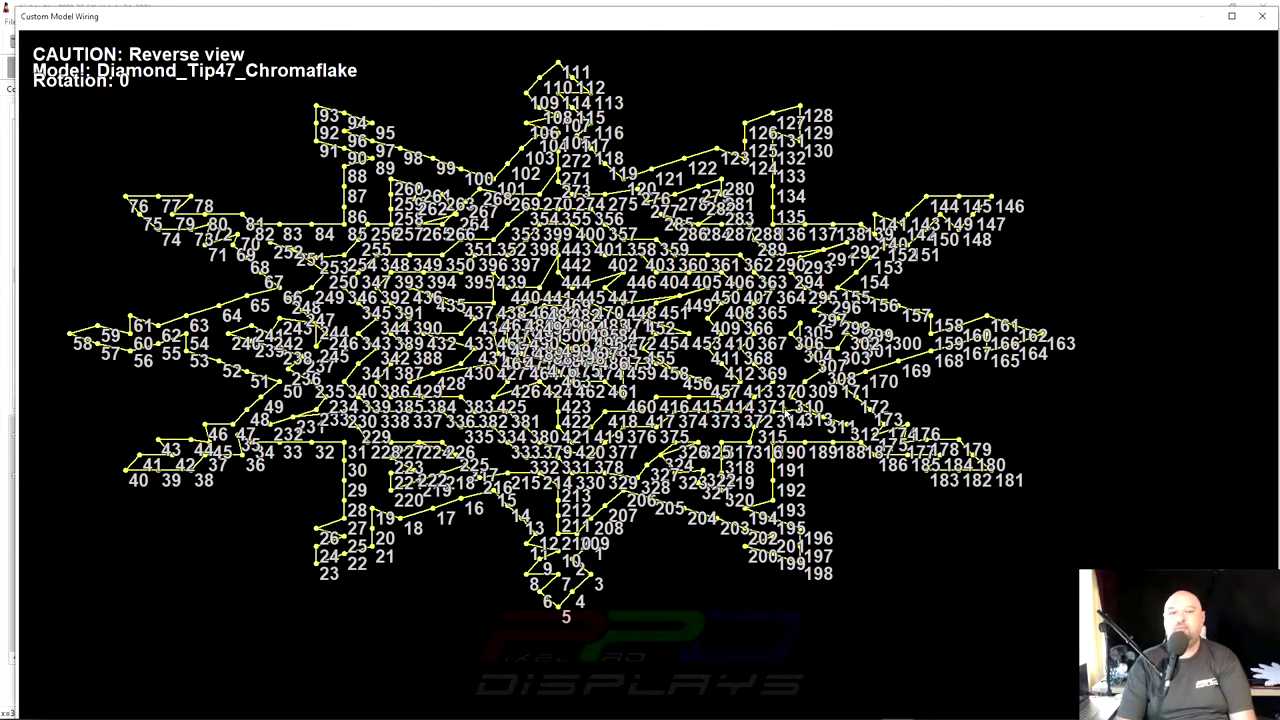
right_click(898, 149)
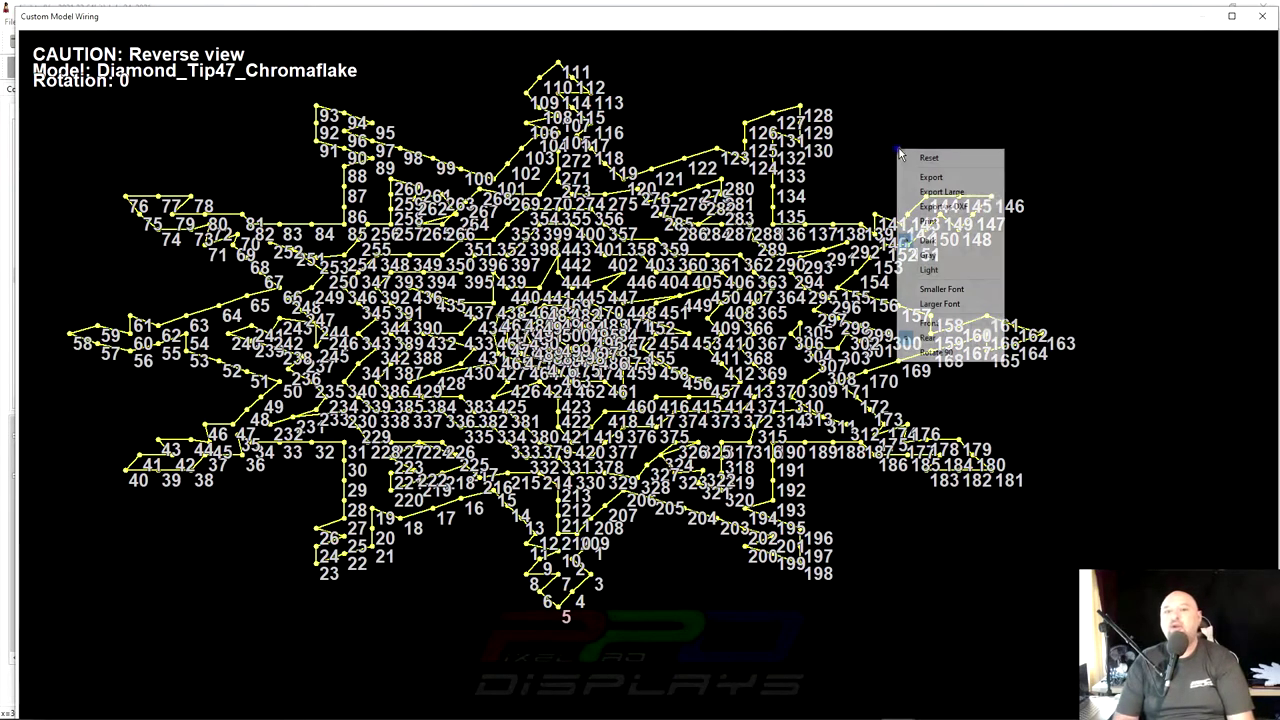
left_click(940, 191)
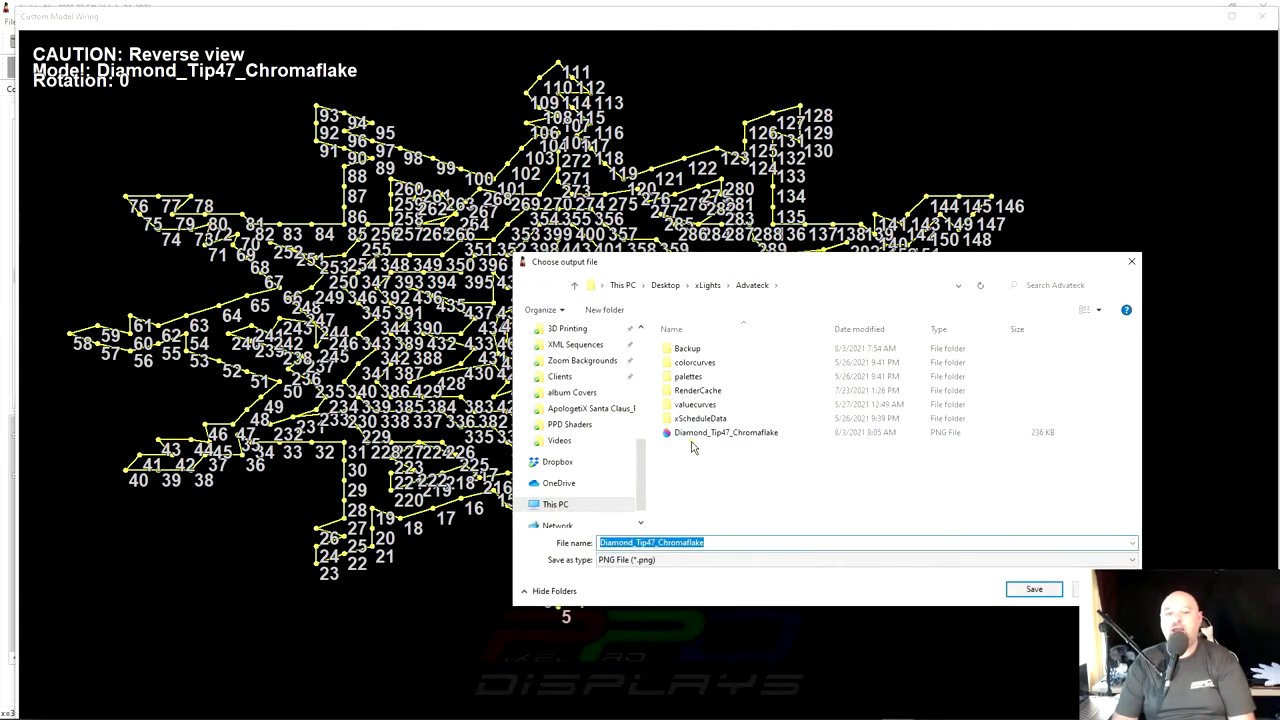
left_click(740, 542)
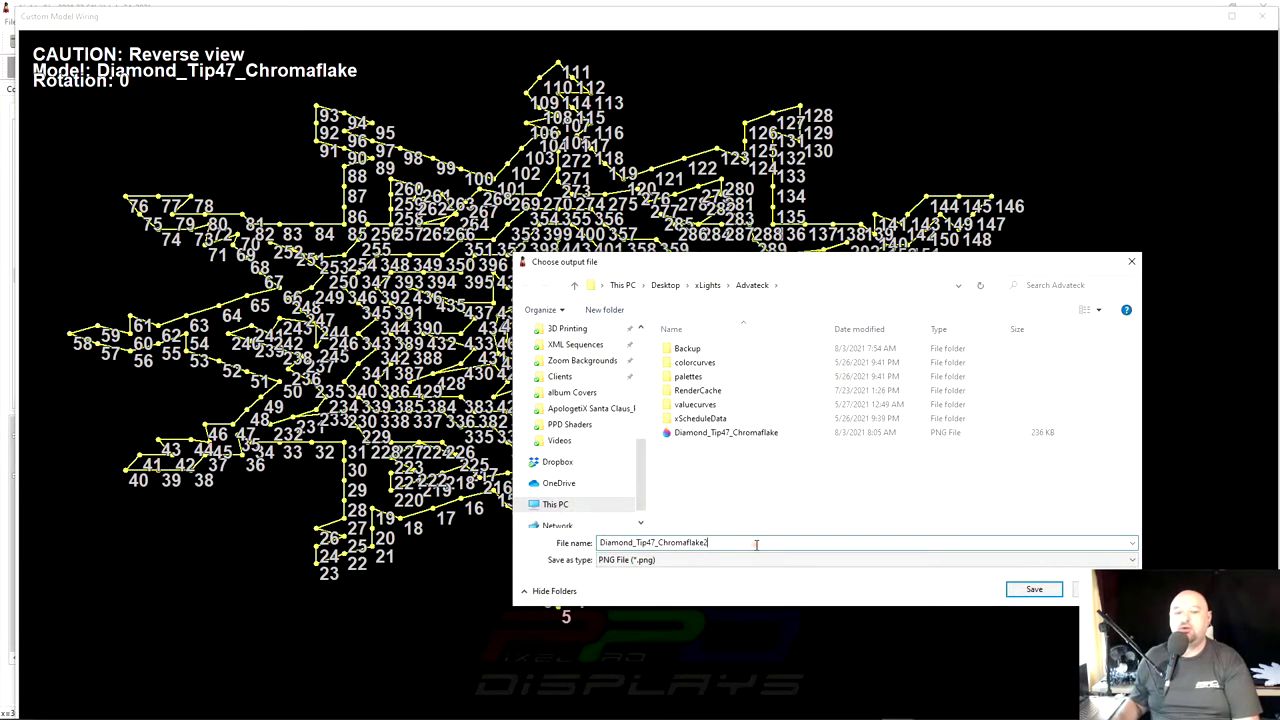
key("Return")
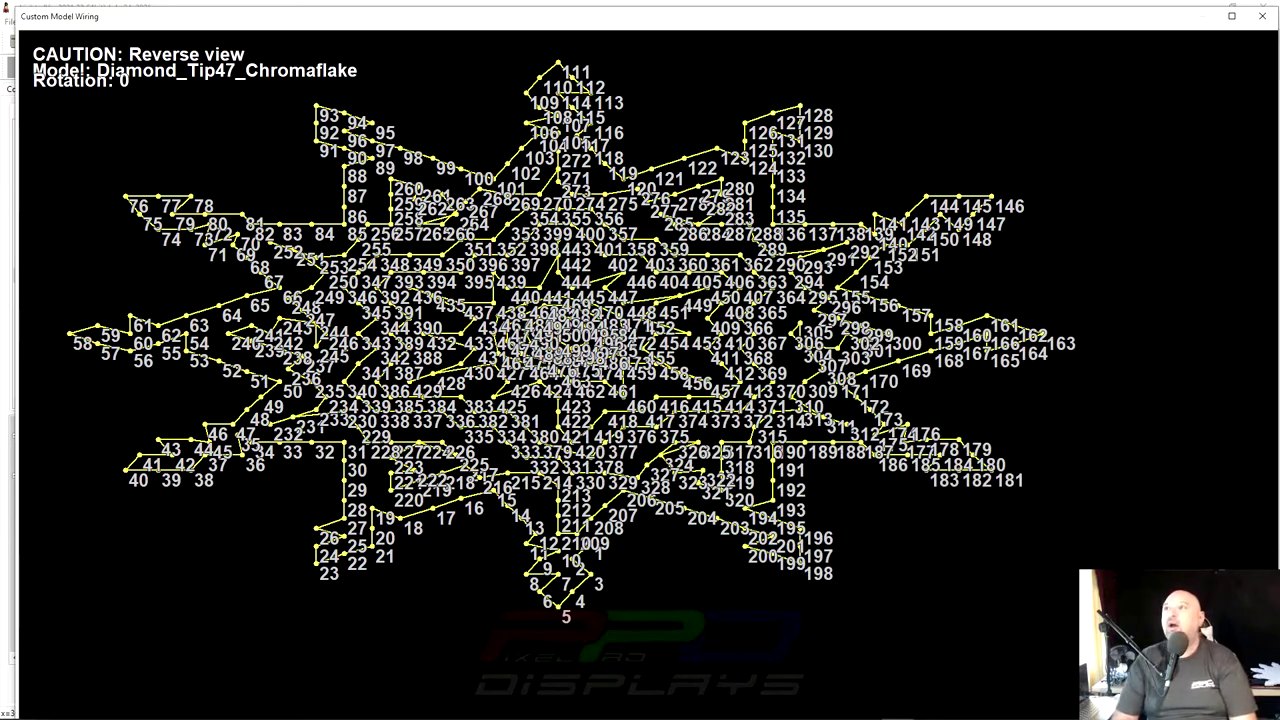
Step: Open Diamond_Tip47_Chromaflake2.png from the Advateck folder in Paint 3D
key("alt+Tab")
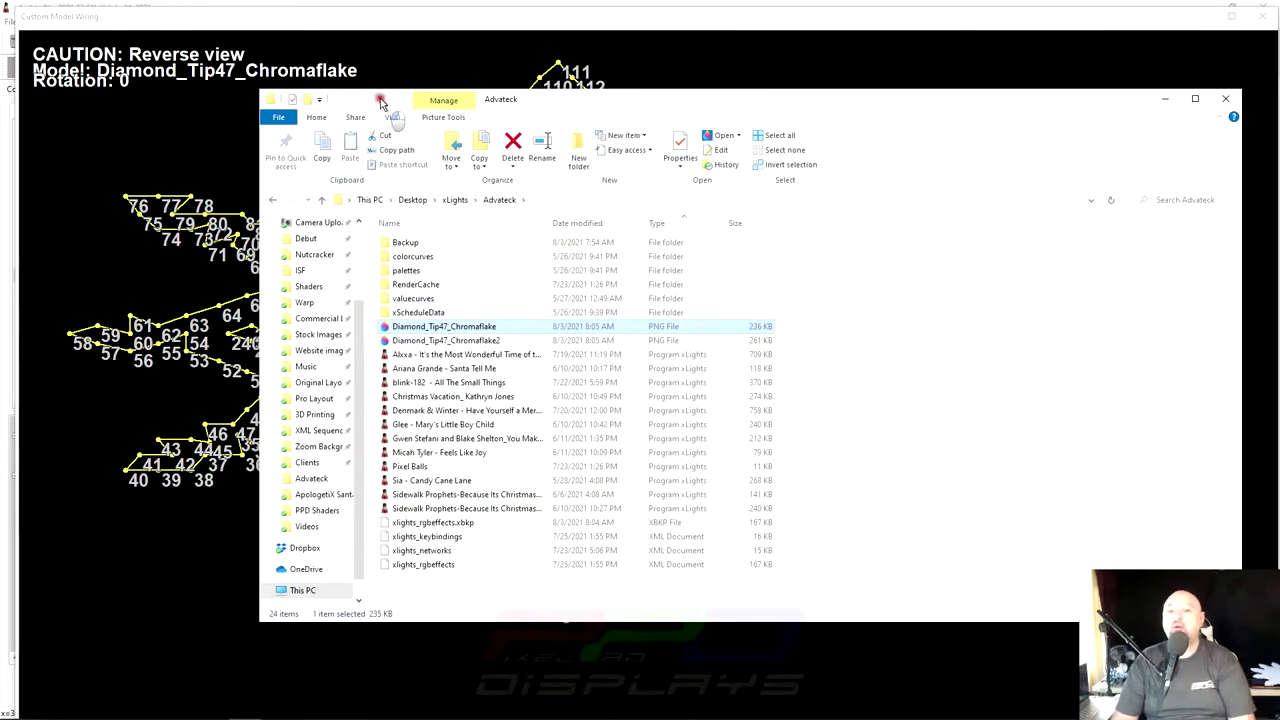
left_click(481, 341)
right_click(479, 345)
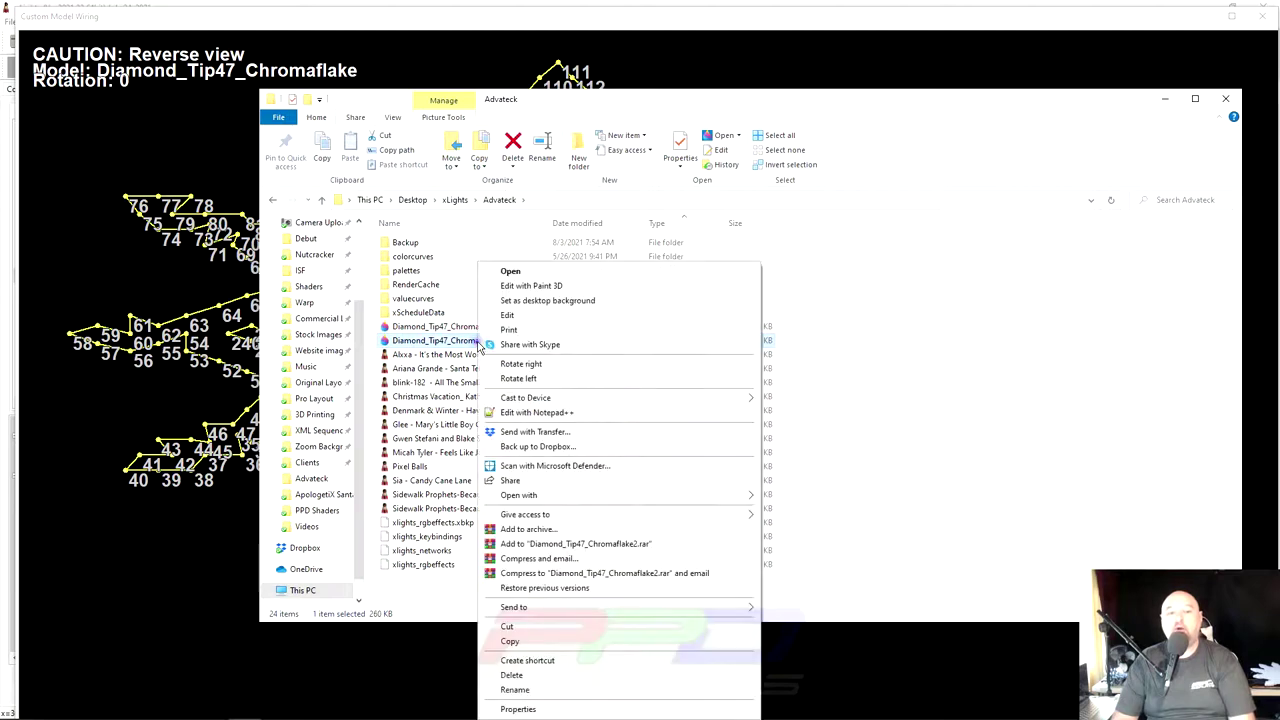
left_click(531, 287)
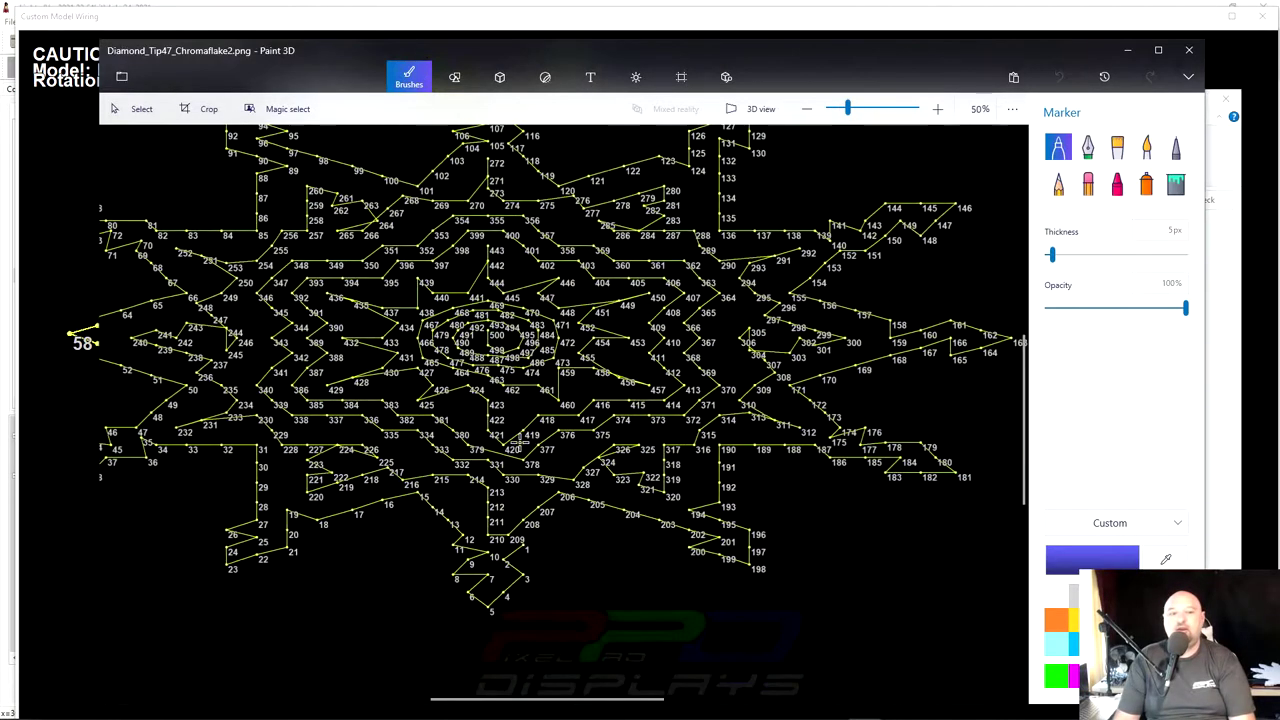
Step: Zoom the Paint 3D canvas to 150% to check node numbers, then close Paint 3D
scroll(520, 442, "up", 4)
scroll(530, 441, "up", 2)
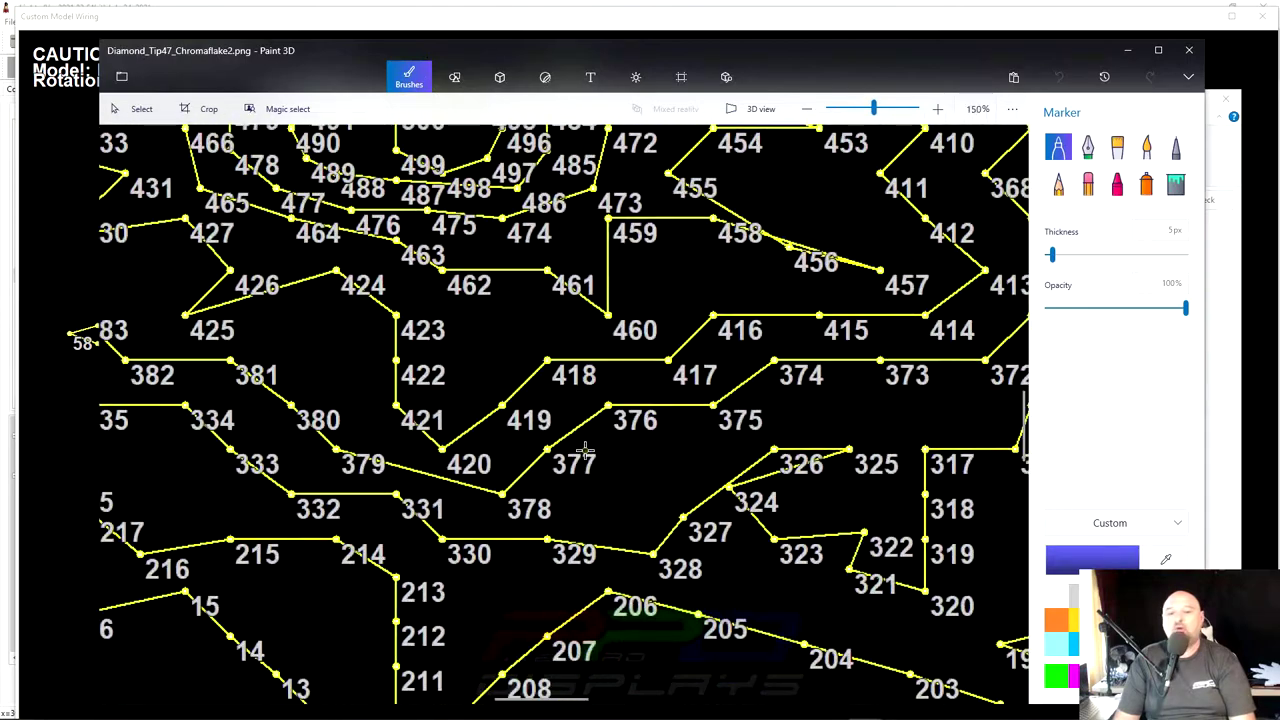
scroll(585, 452, "down", 3)
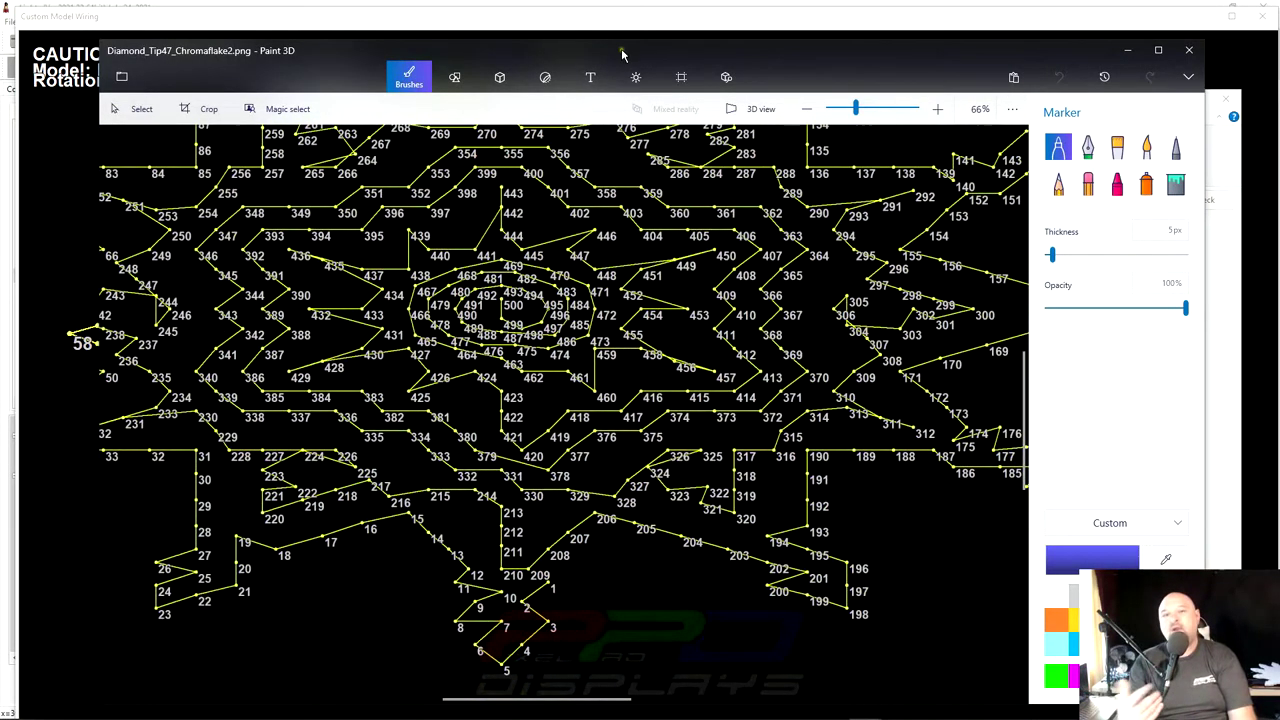
key("alt+F4")
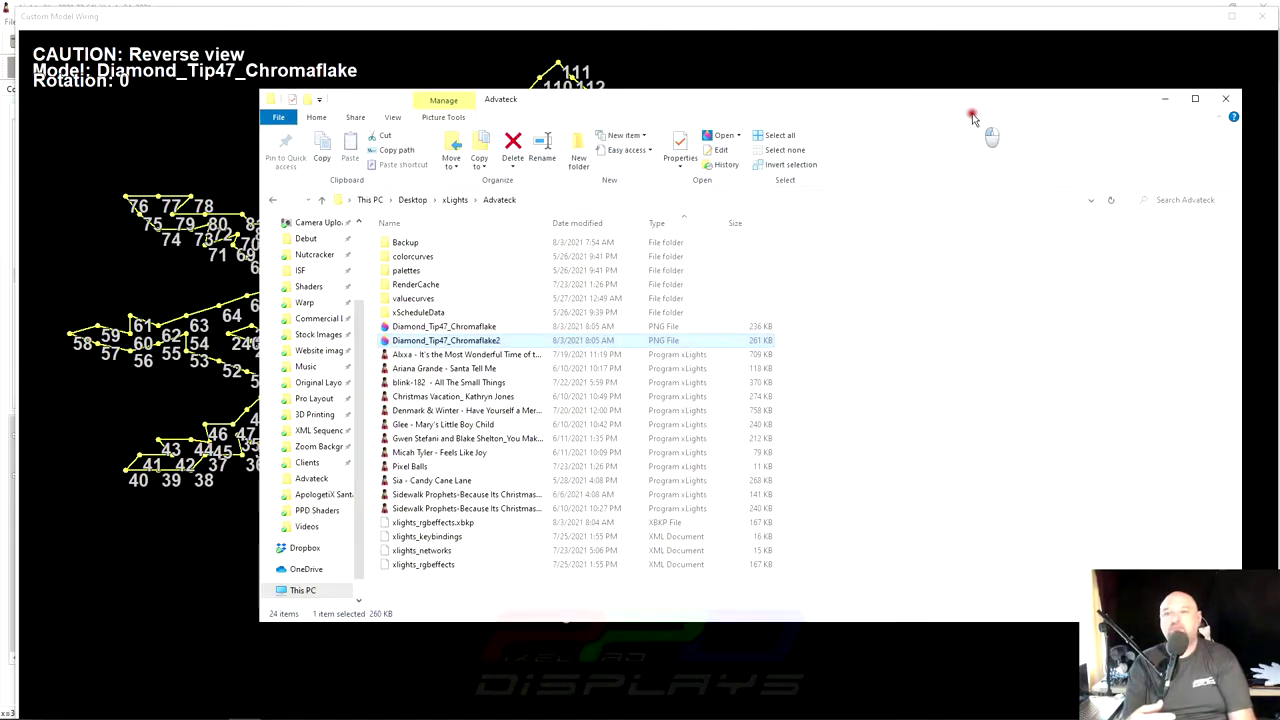
Step: Close the Explorer window and switch the wiring background to gray, then to Light
key("alt+F4")
right_click(1101, 238)
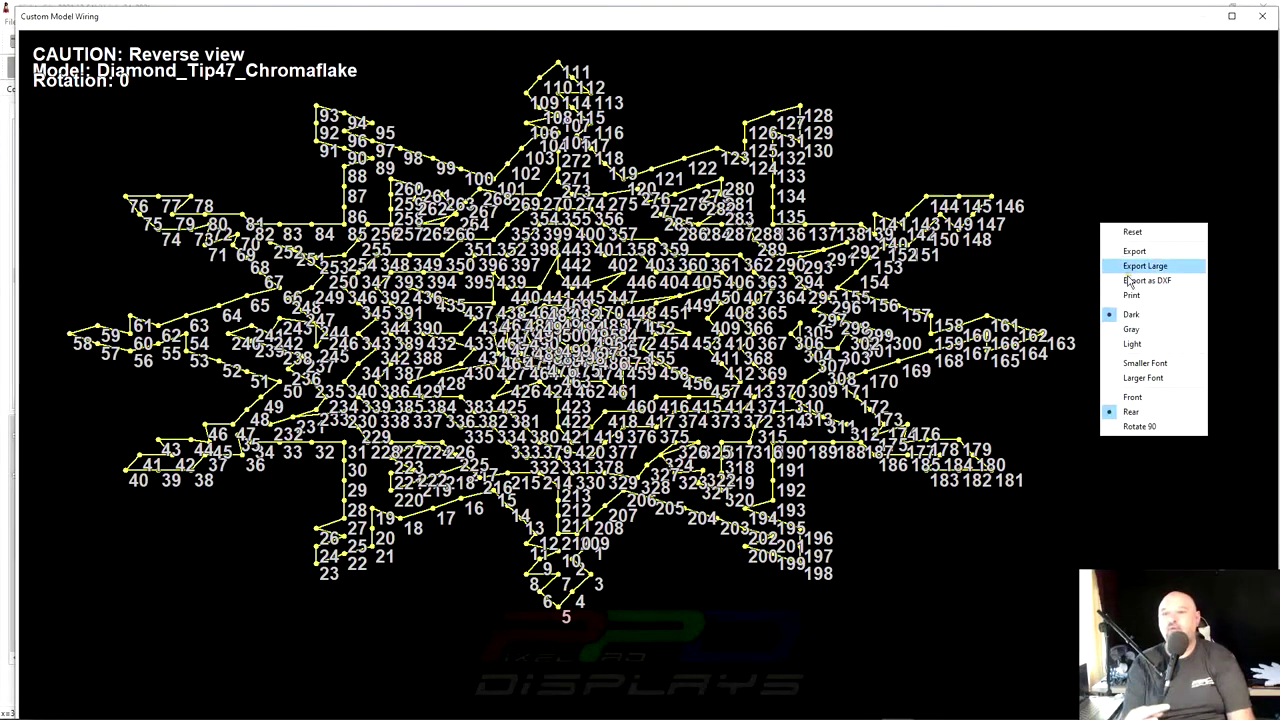
left_click(1130, 331)
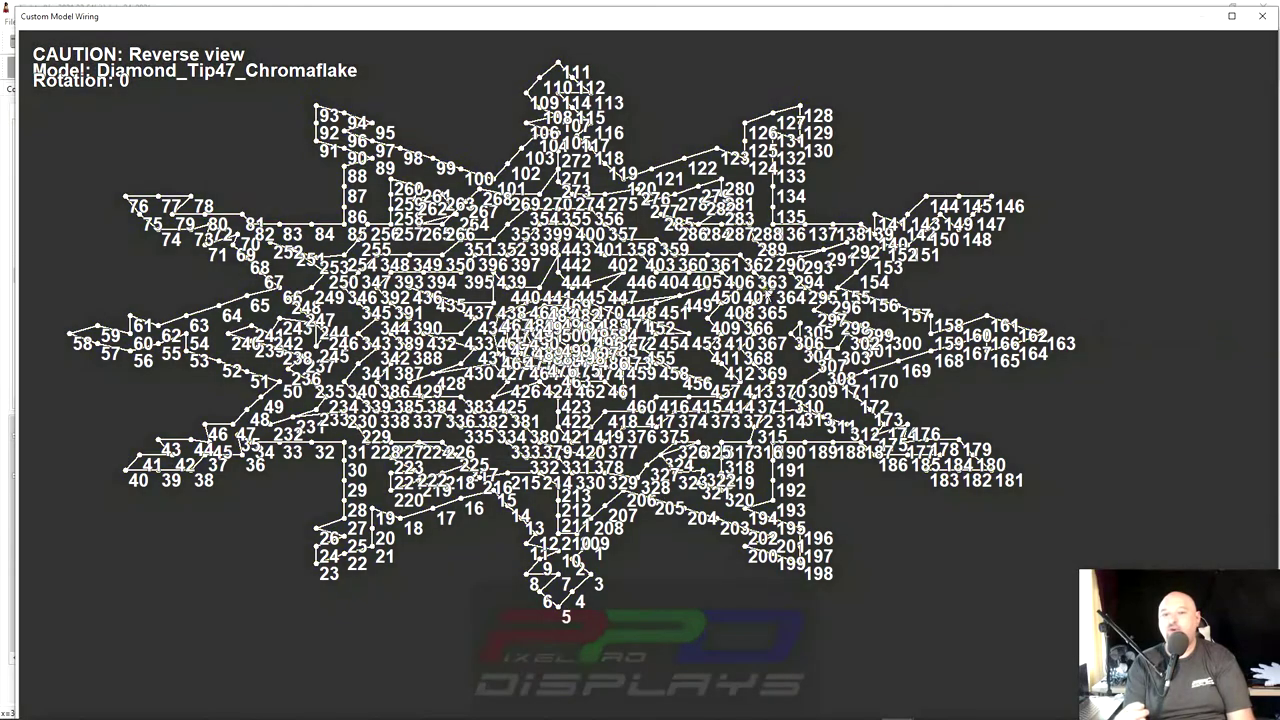
right_click(1163, 298)
left_click(1200, 418)
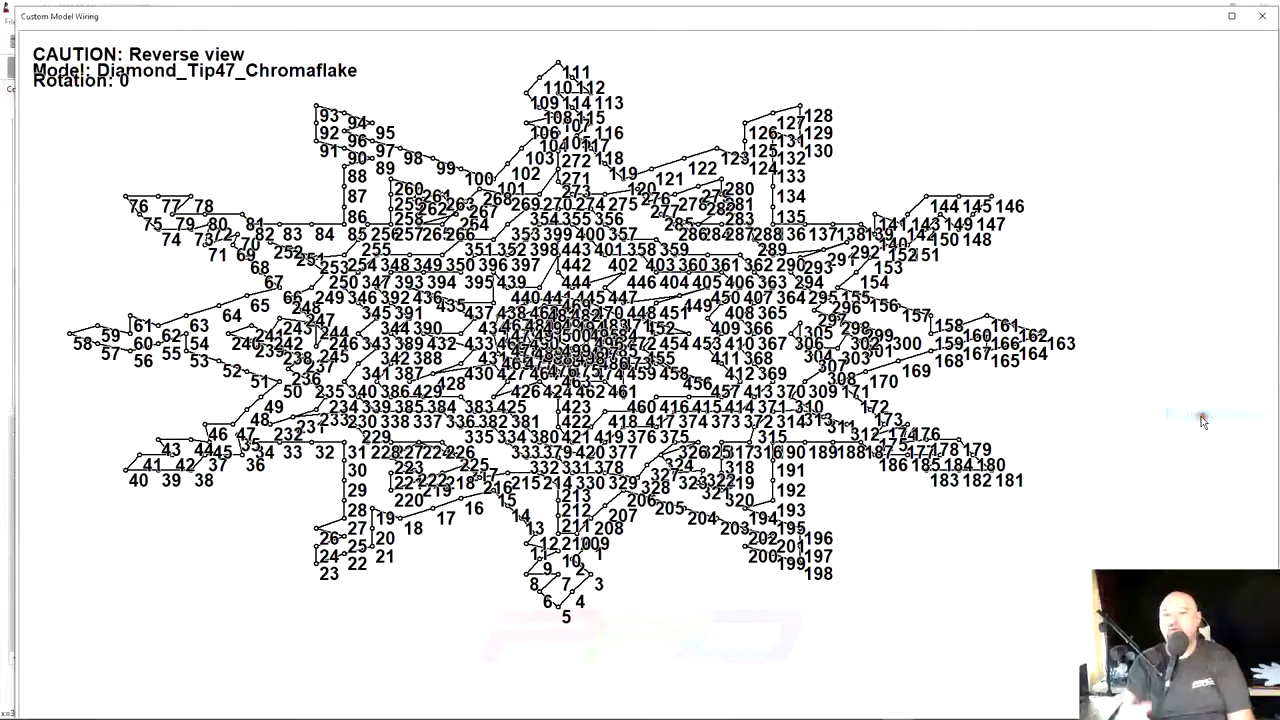
Step: Export the light wiring diagram large as a third PNG, appending 3 to the file name
right_click(1060, 272)
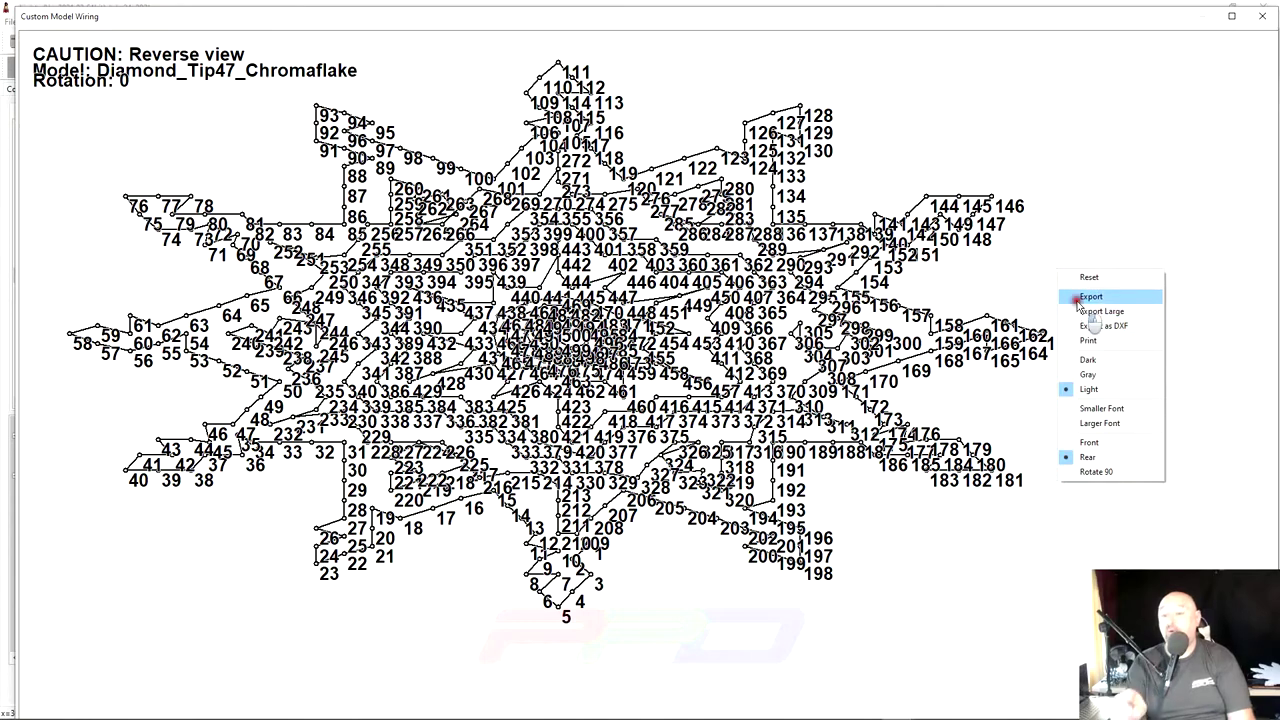
left_click(1085, 311)
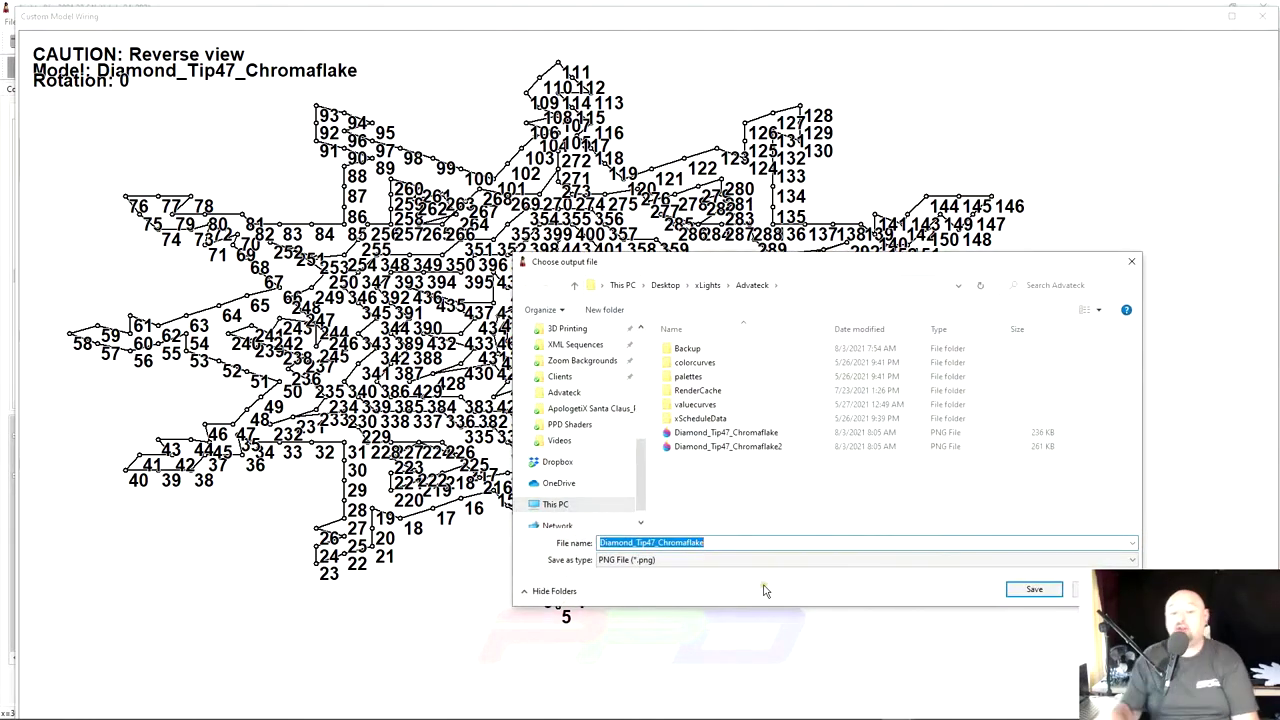
left_click(735, 542)
type("3")
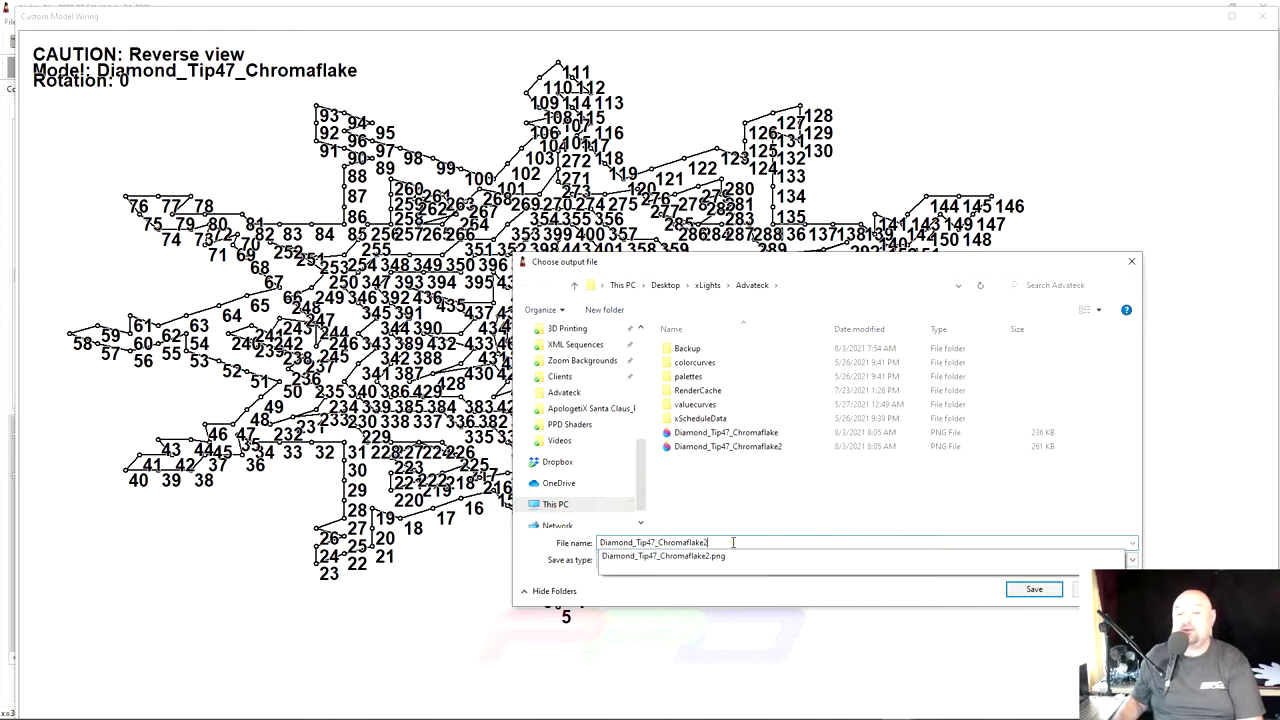
key("Return")
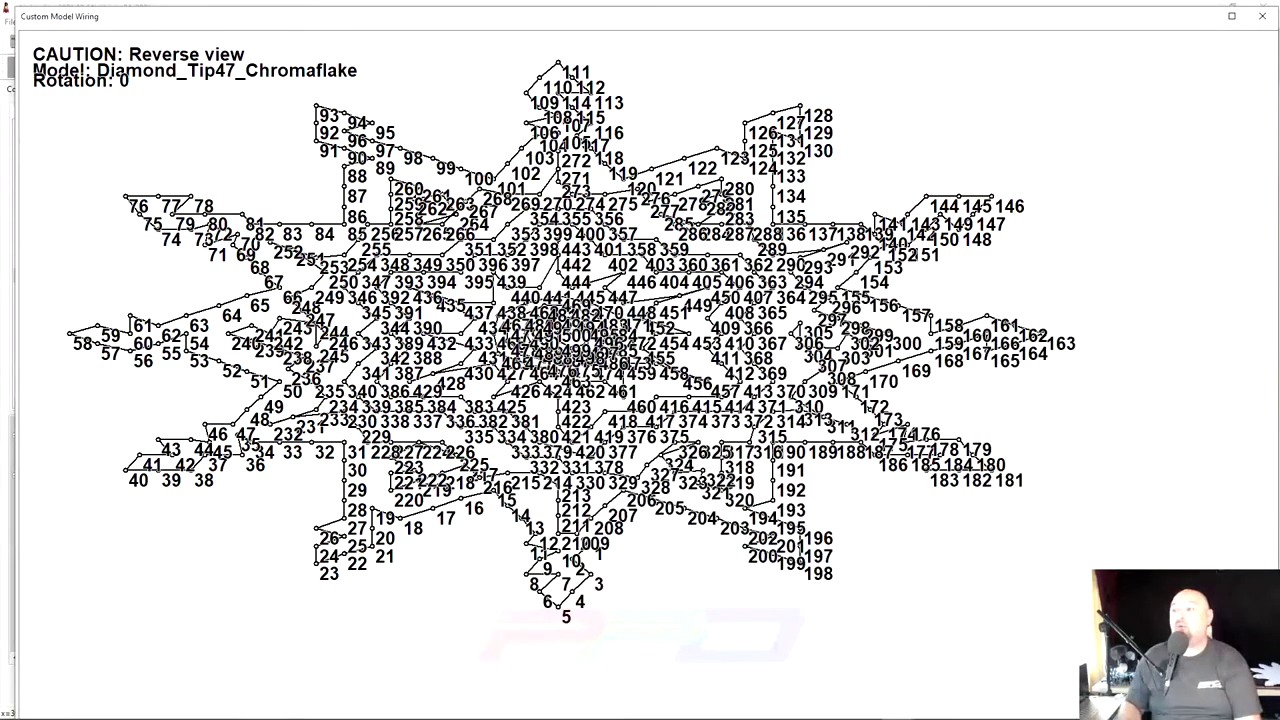
Step: Open Diamond_Tip47_Chromaflake3.png from the Advateck folder in Paint 3D
key("alt+Tab")
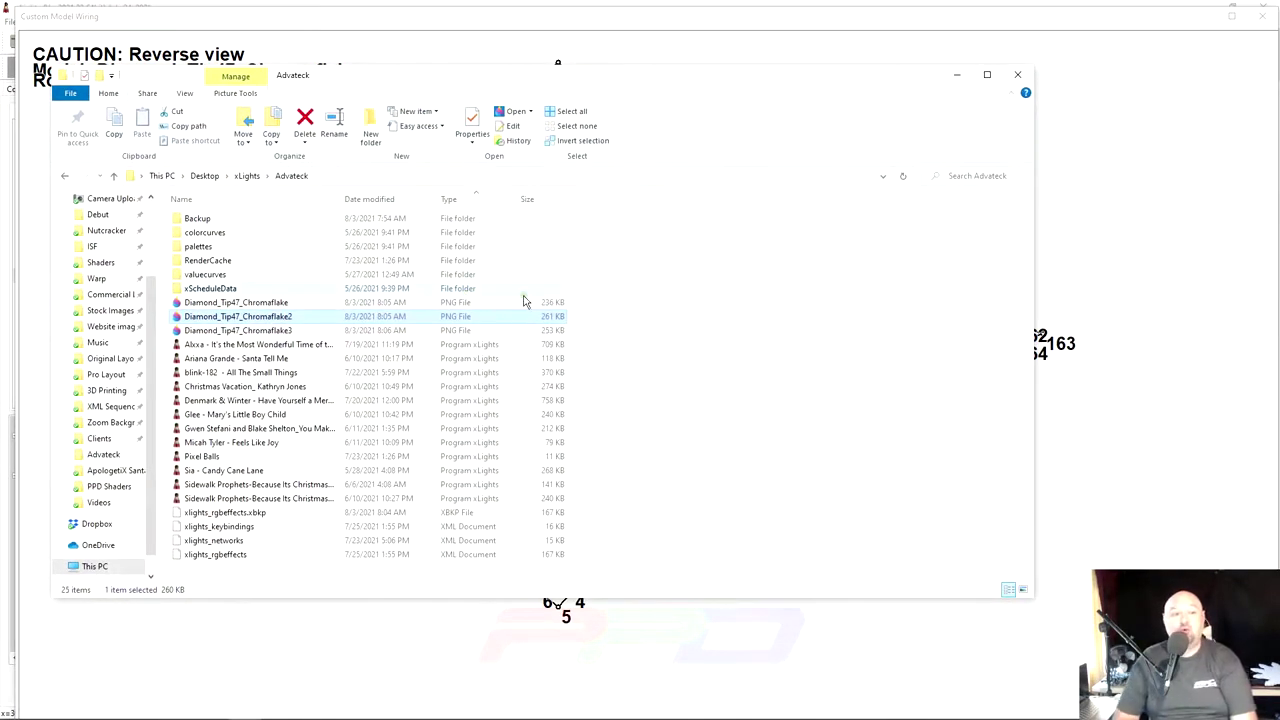
left_click_drag(235, 329, 235, 332)
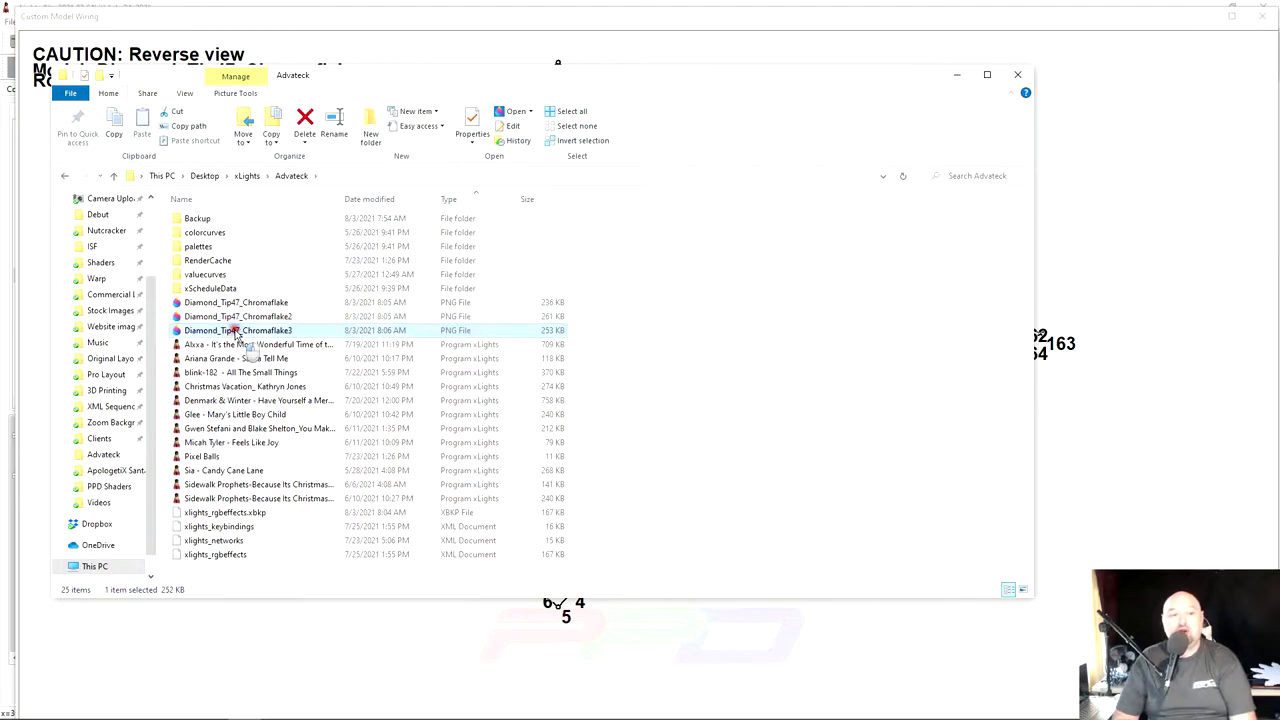
double_click(235, 331)
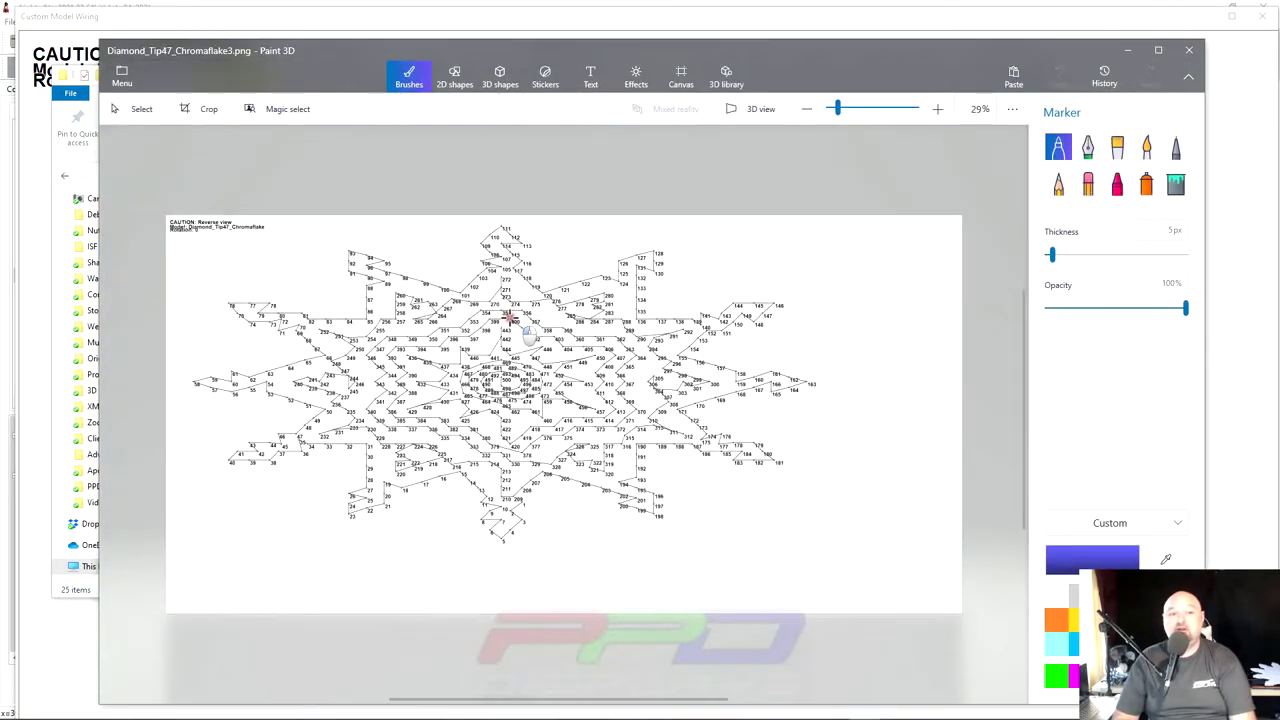
scroll(510, 318, "up", 5)
scroll(600, 420, "down", 2)
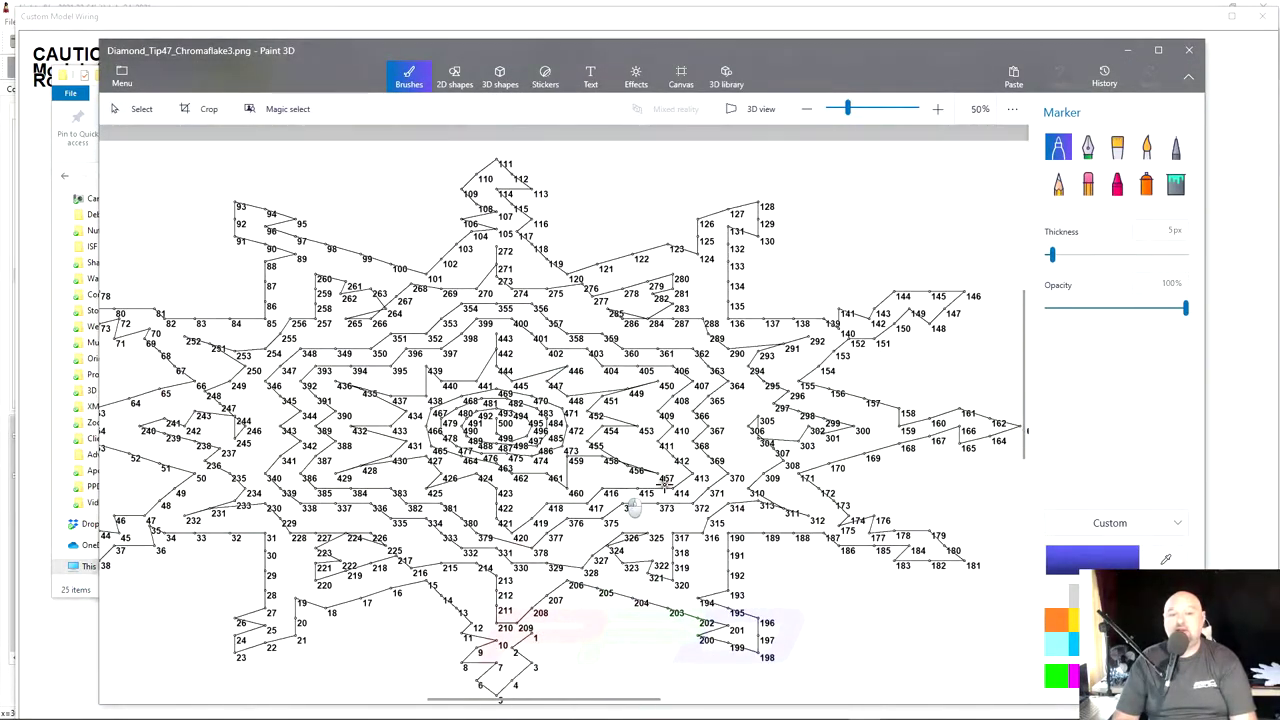
Step: Hide the tool labels and move the dark Untitled window aside to the right
left_click(1188, 76)
mouse_move(1279, 88)
left_mouse_down()
mouse_move(731, 90)
mouse_move(507, 51)
mouse_move(612, 74)
mouse_move(598, 71)
mouse_move(1279, 82)
mouse_move(655, 86)
mouse_move(519, 70)
left_mouse_up()
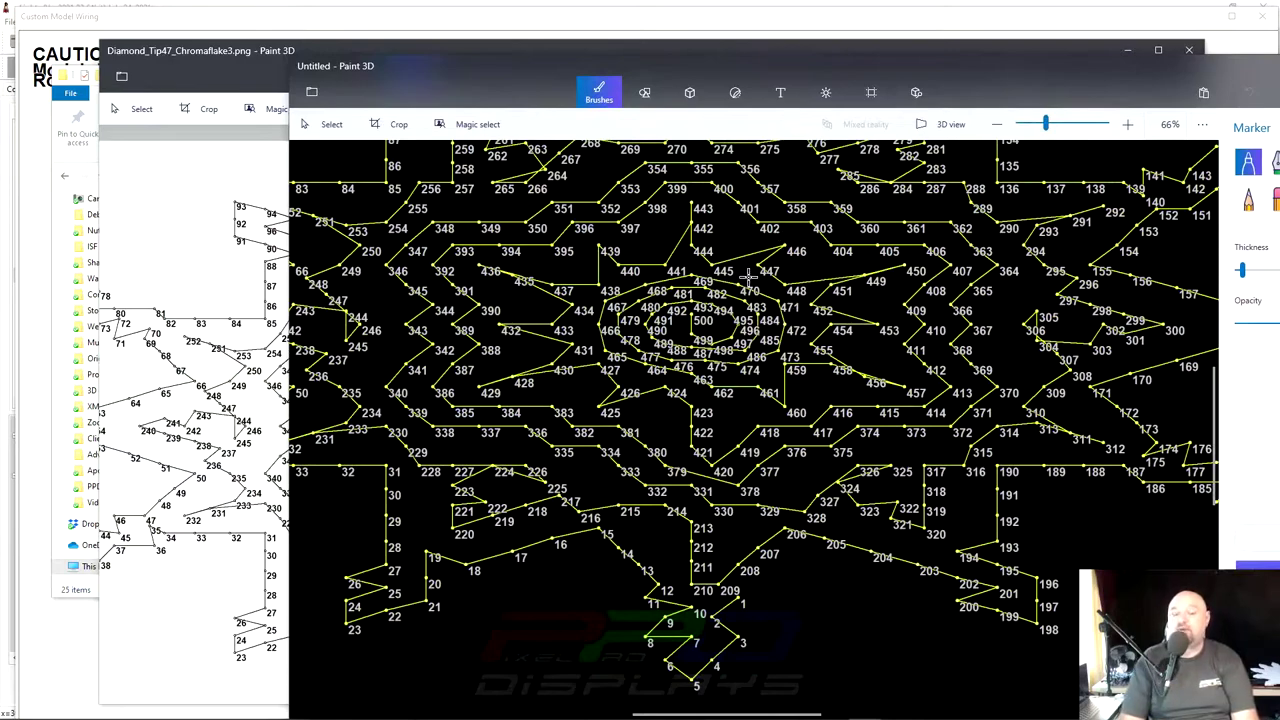
scroll(790, 255, "down", 2)
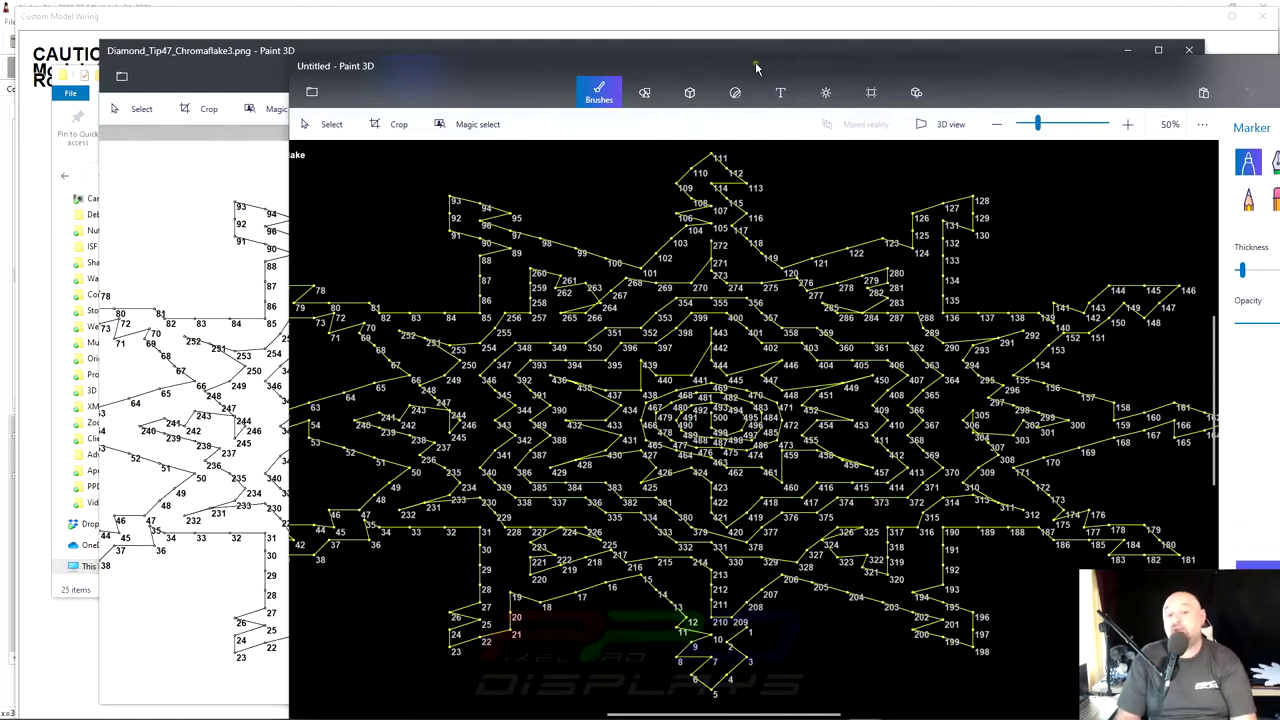
left_click_drag(757, 63, 1279, 95)
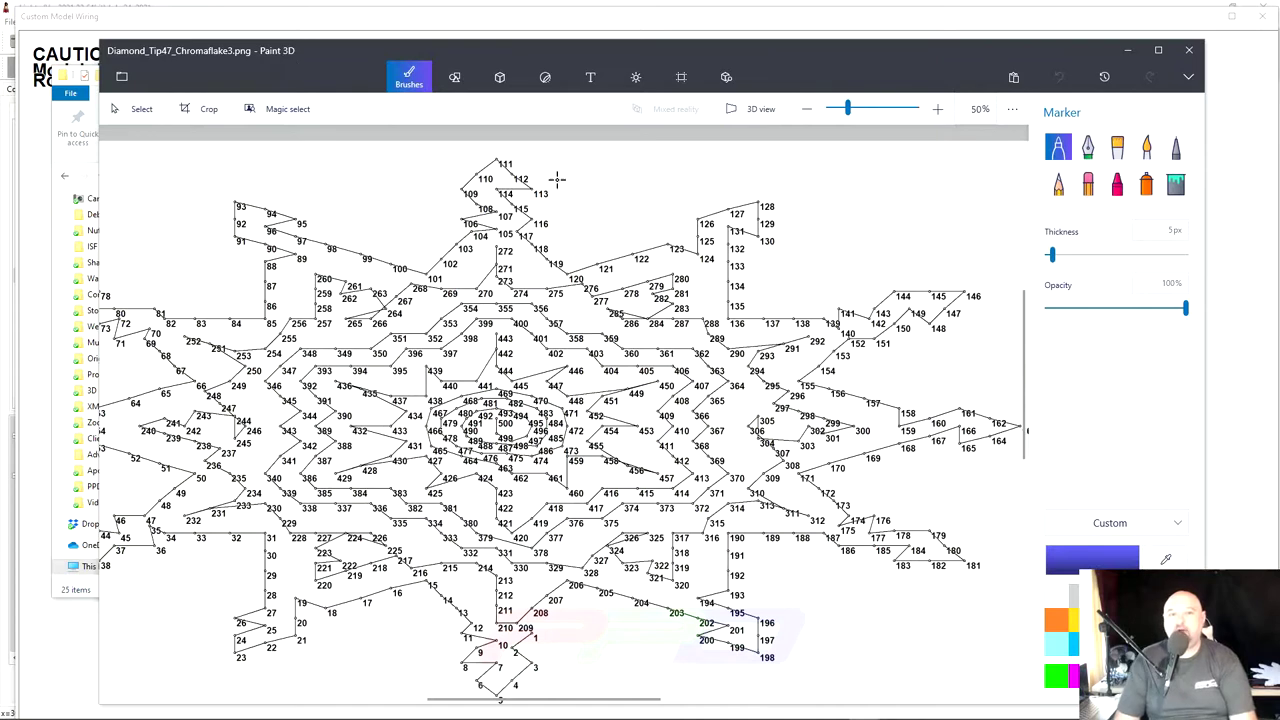
scroll(654, 294, "down", 3)
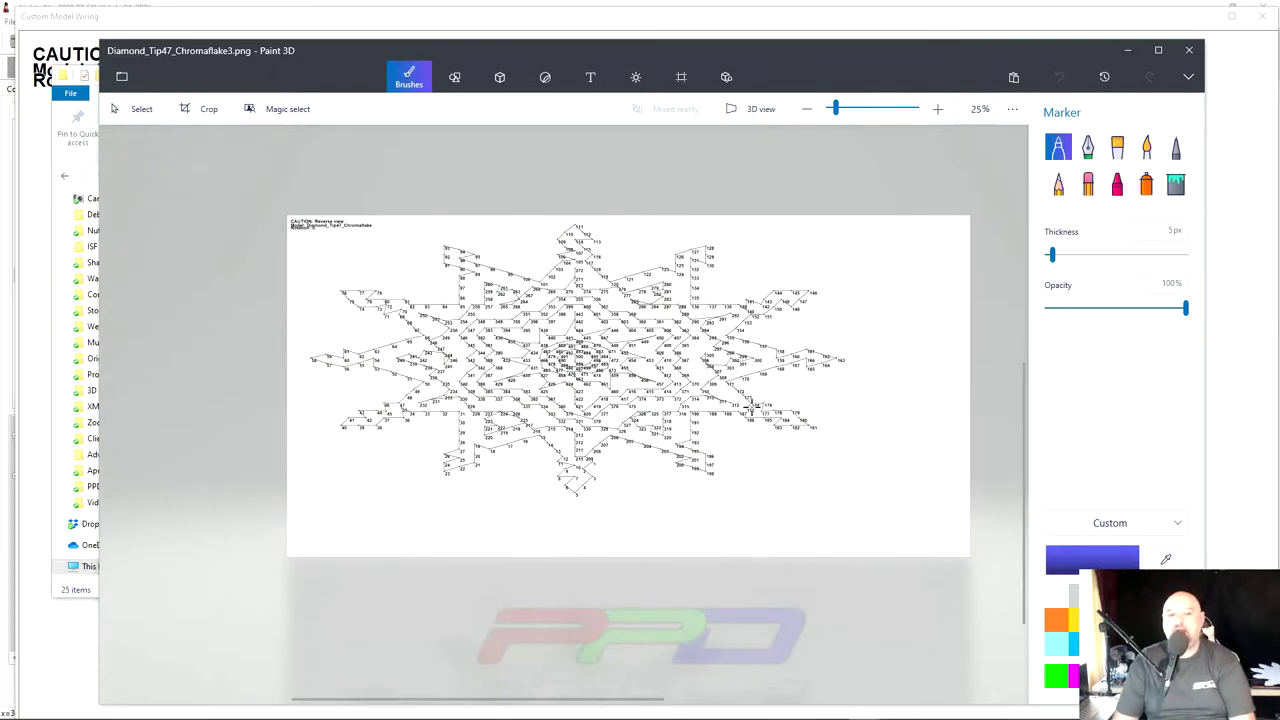
Step: Change the canvas height from 2048 to 4096 px, making it 4096 × 4096
left_click(682, 80)
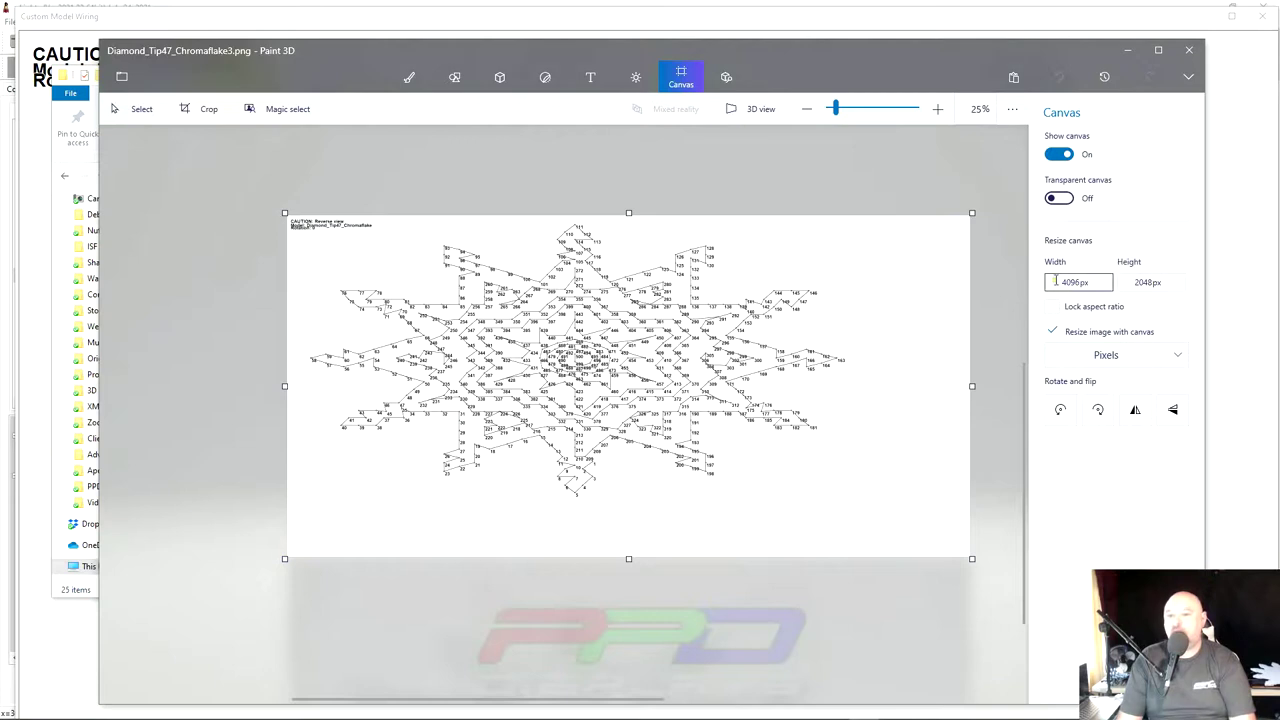
double_click(1155, 284)
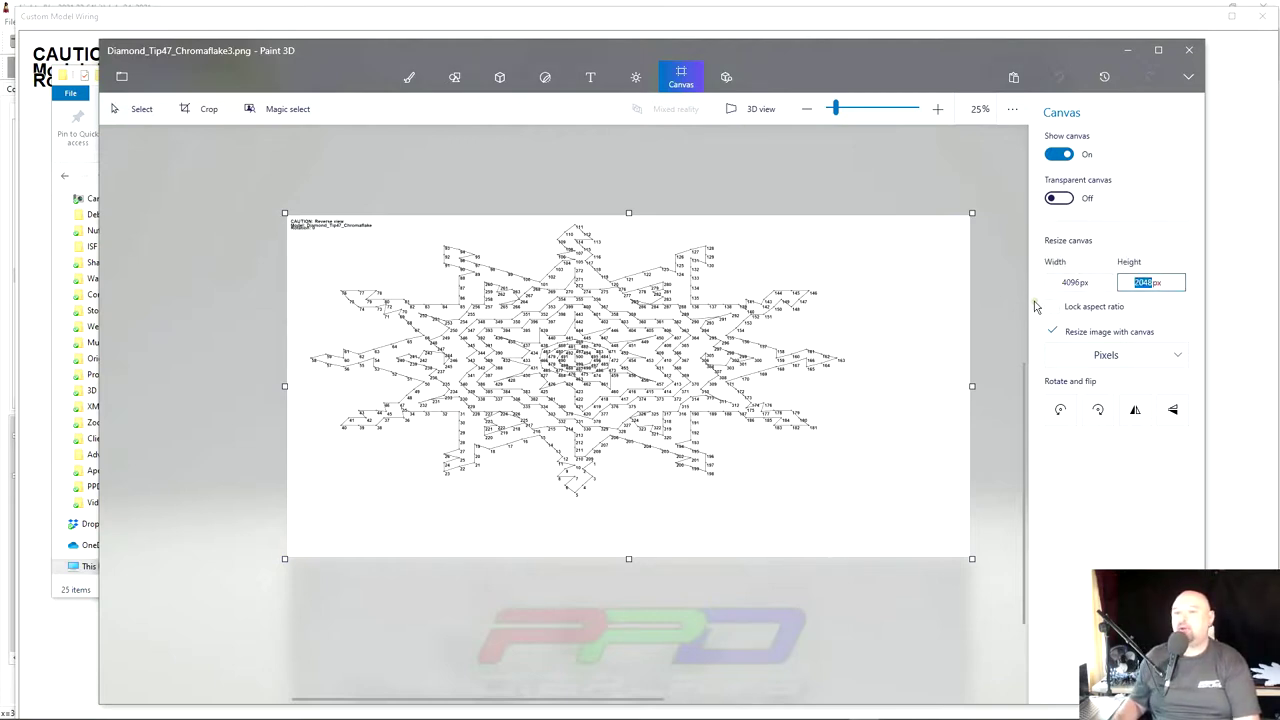
type("4096")
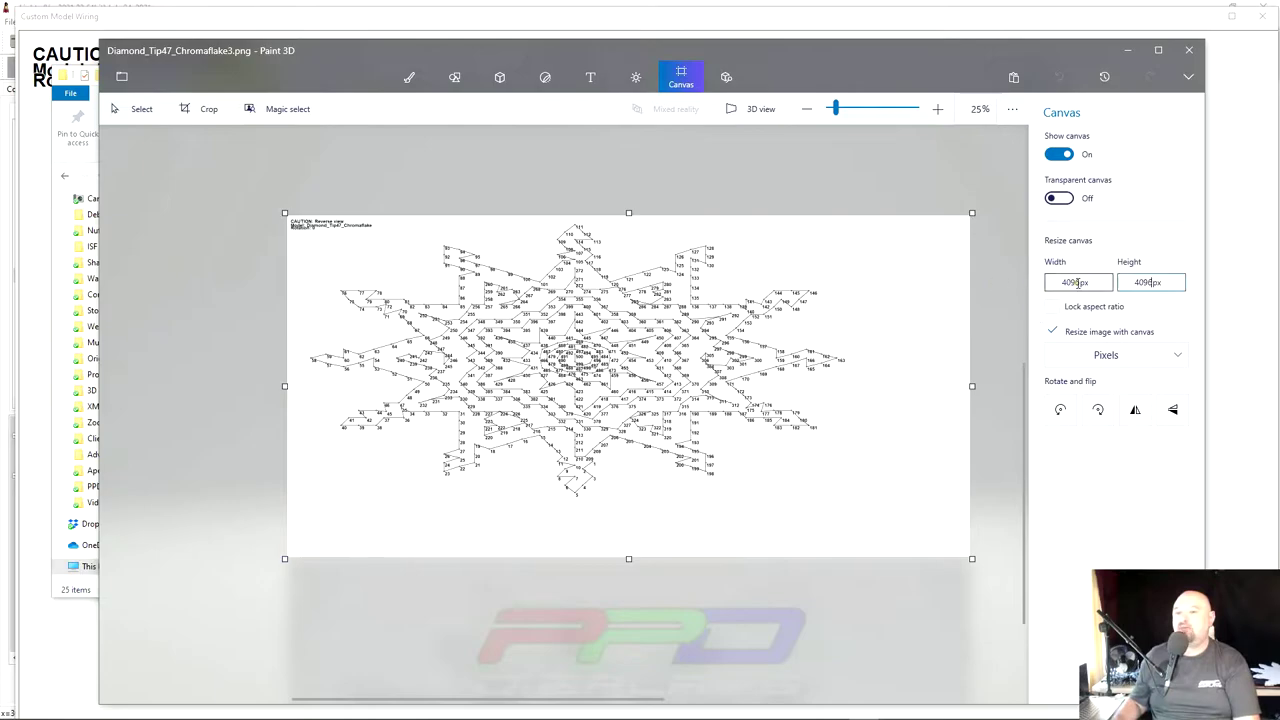
key("Return")
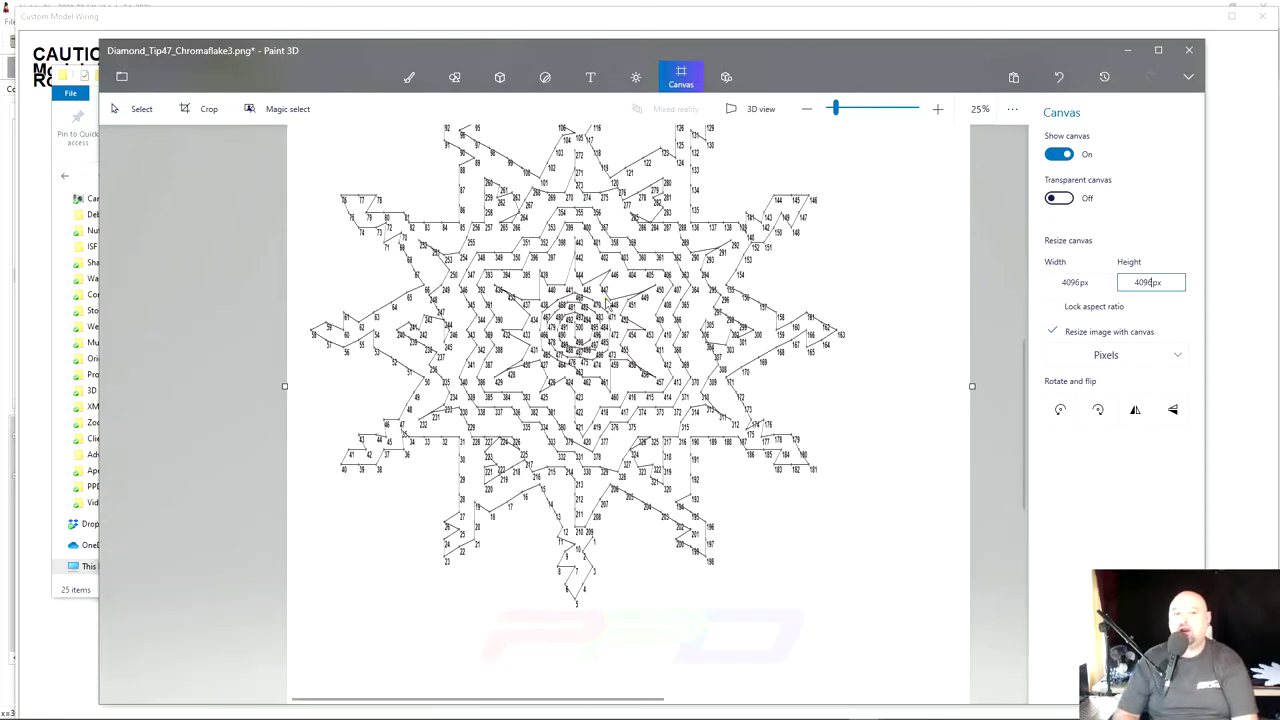
scroll(700, 415, "up", 5)
scroll(700, 420, "up", 5)
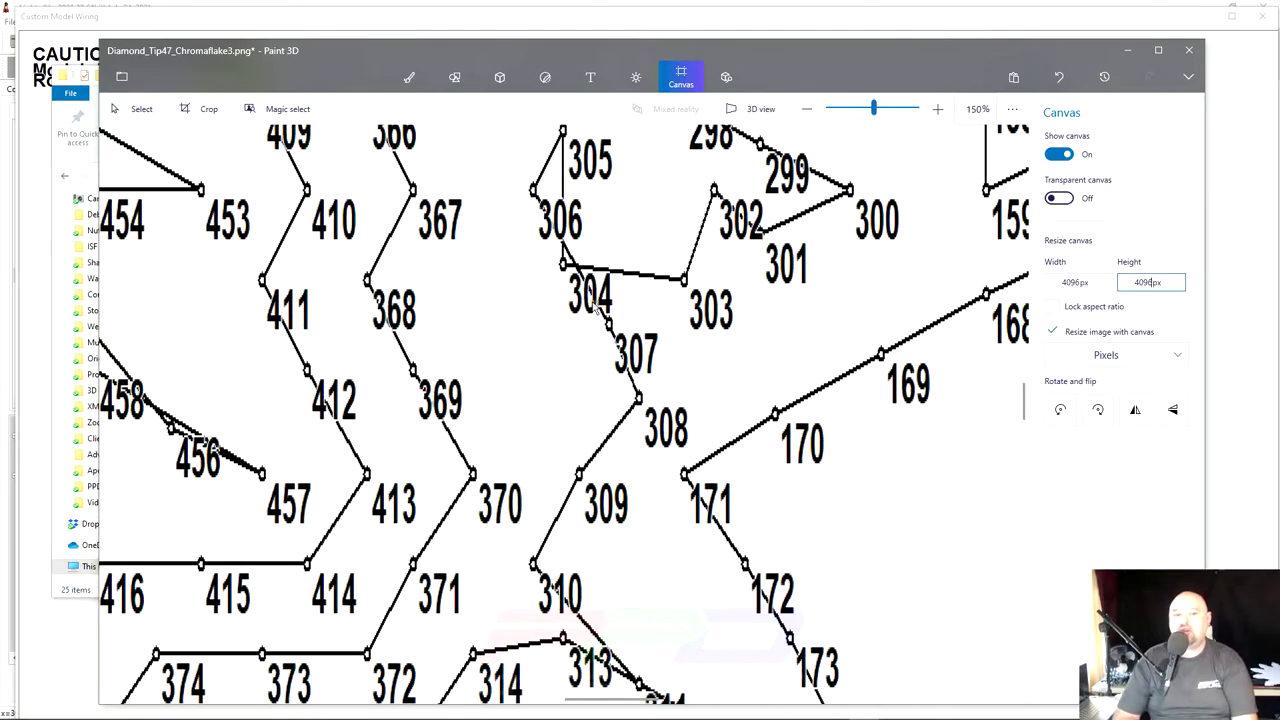
scroll(608, 328, "down", 7)
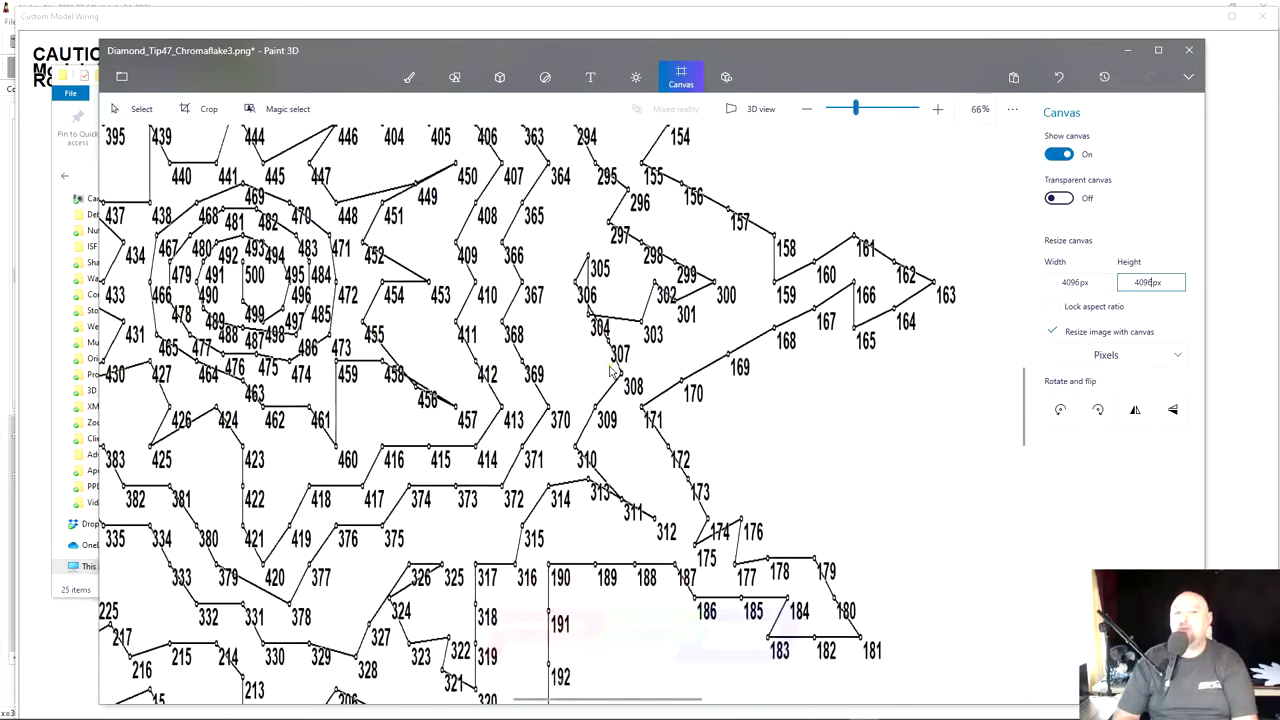
scroll(613, 383, "down", 4)
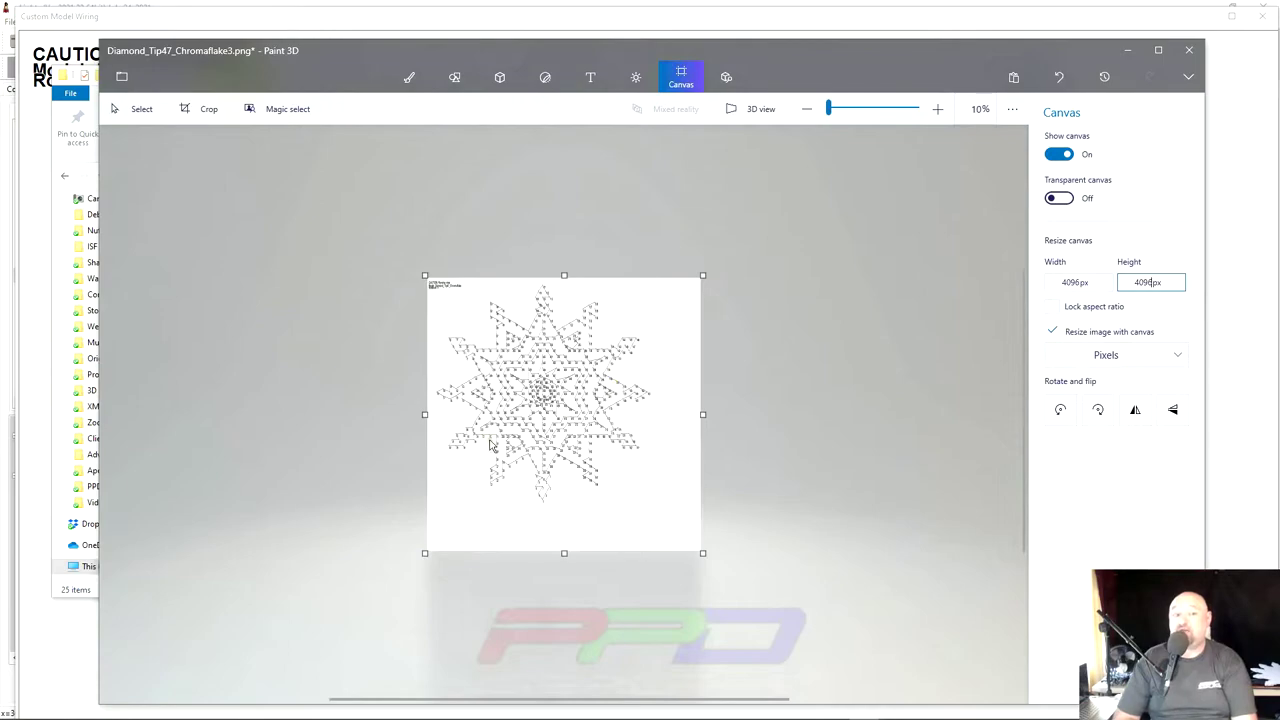
scroll(497, 400, "up", 2)
scroll(523, 394, "up", 2)
scroll(523, 360, "down", 3)
scroll(524, 330, "up", 3)
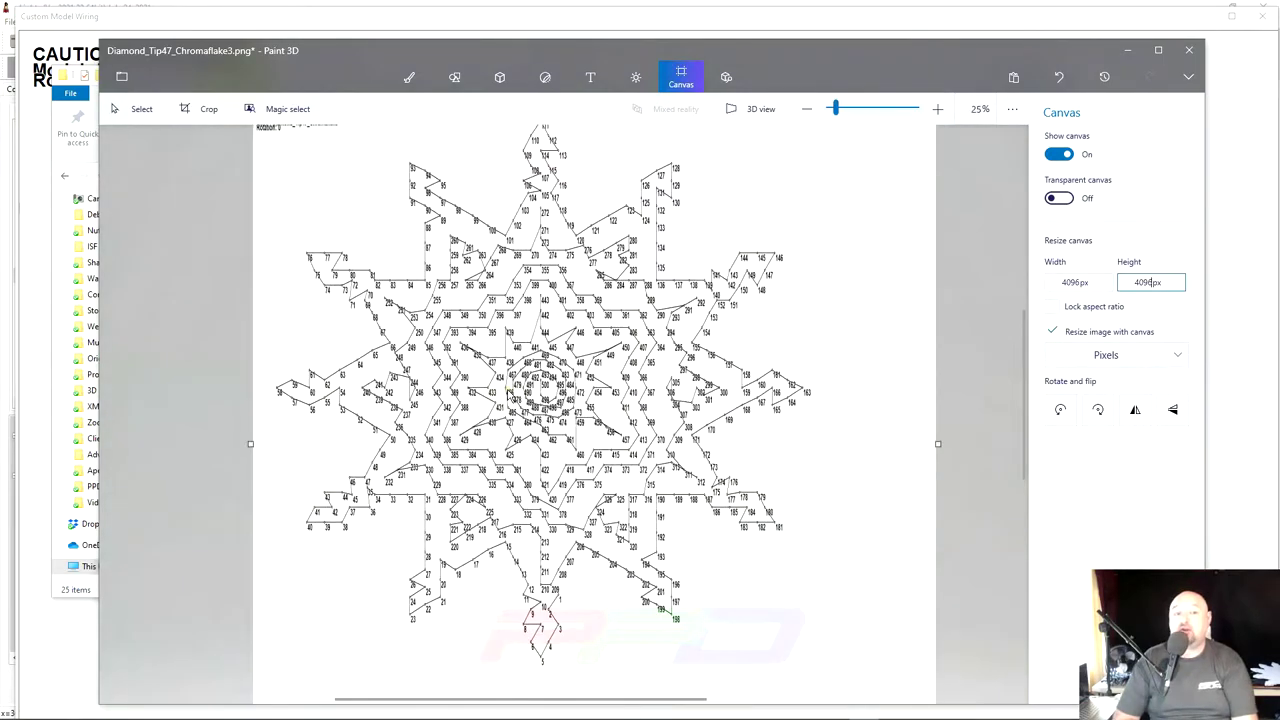
scroll(524, 308, "down", 3)
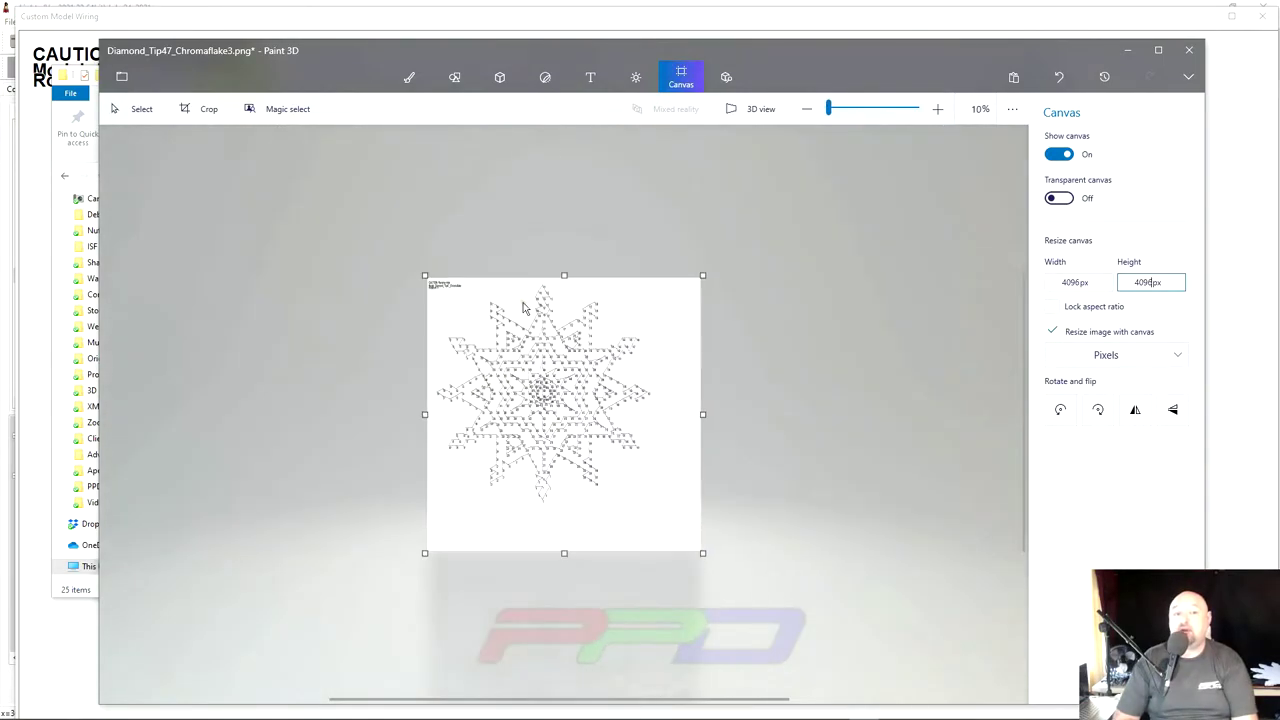
Step: Crop the light wiring diagram down to 3406 × 3416 px
left_click(195, 112)
left_click_drag(703, 552, 658, 500)
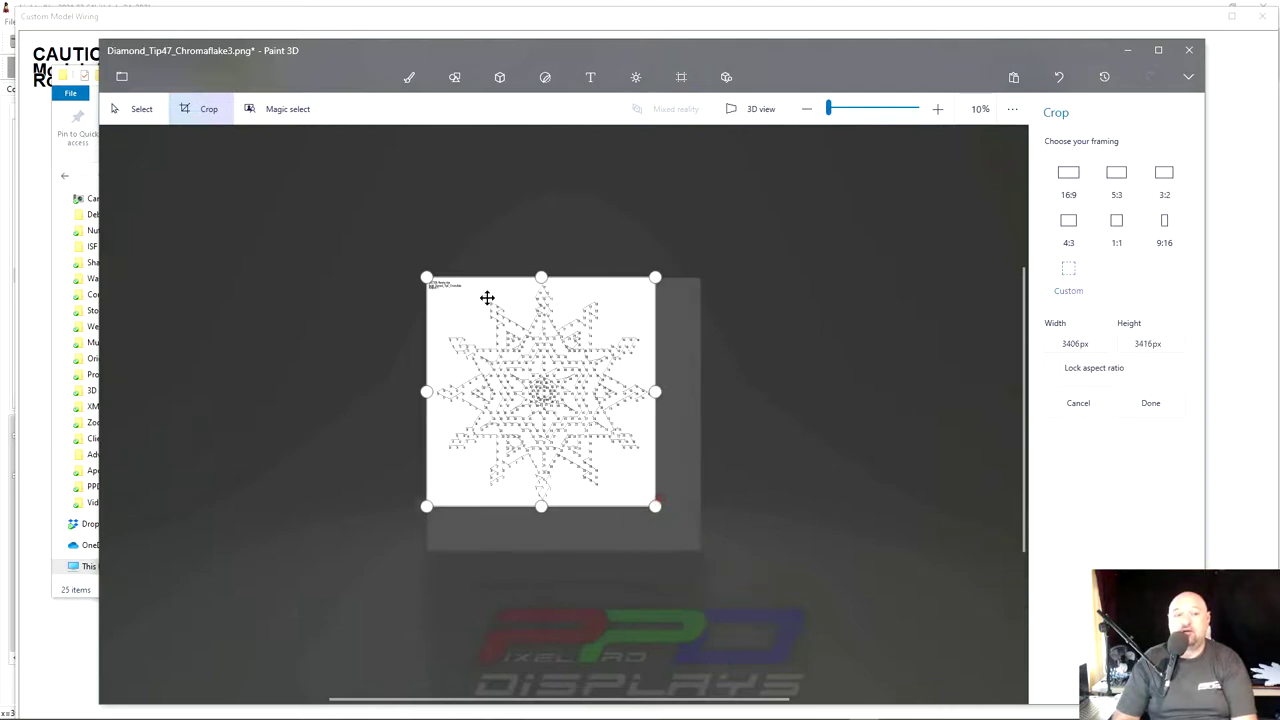
left_click(1150, 401)
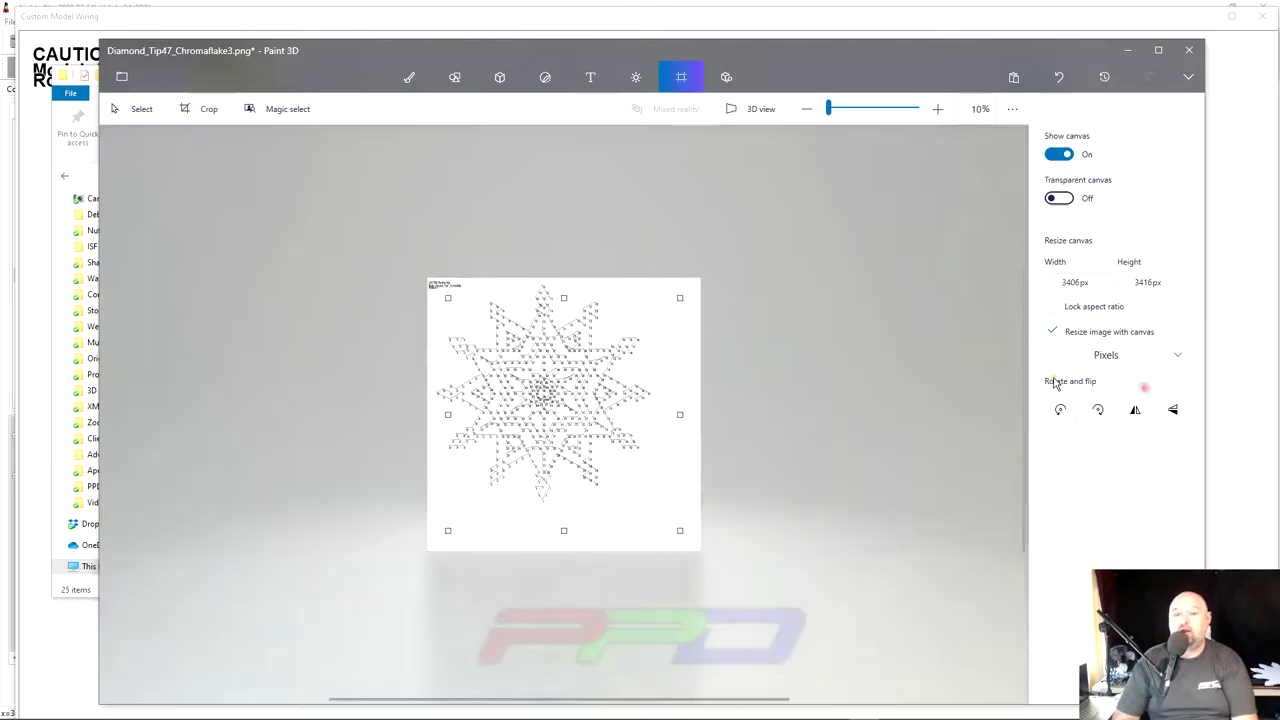
scroll(682, 411, "up", 5)
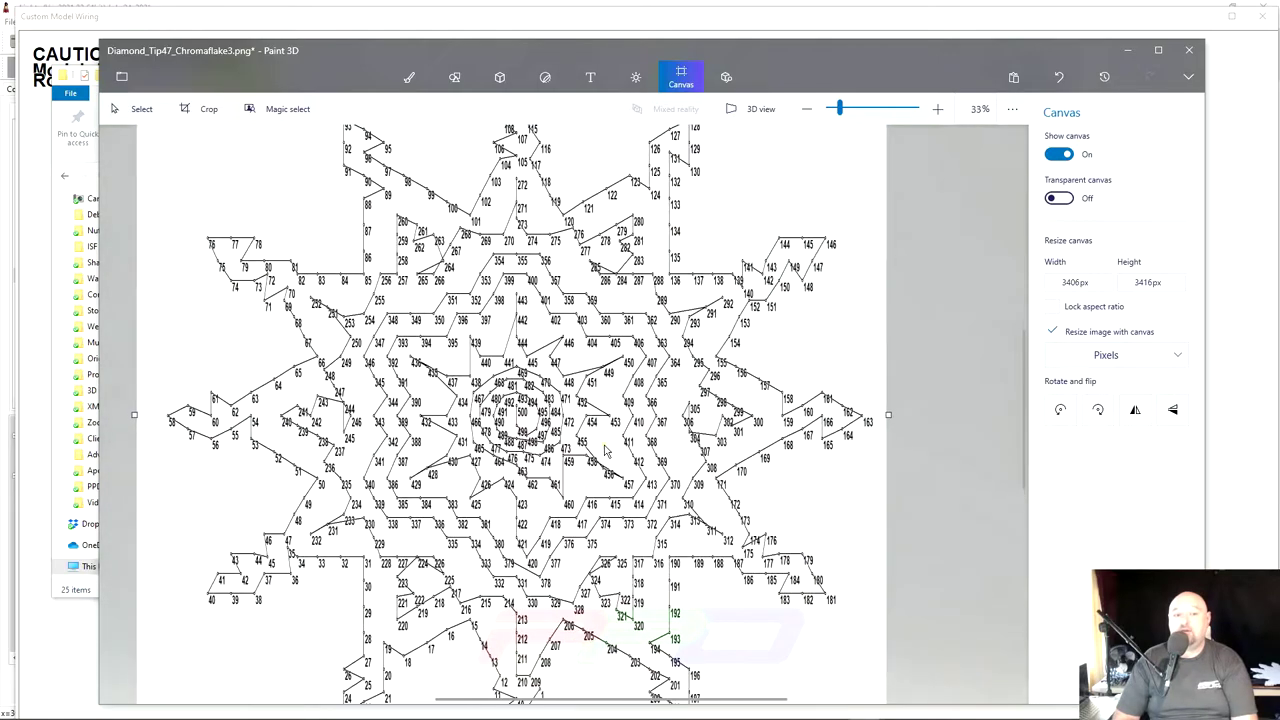
scroll(541, 472, "down", 3)
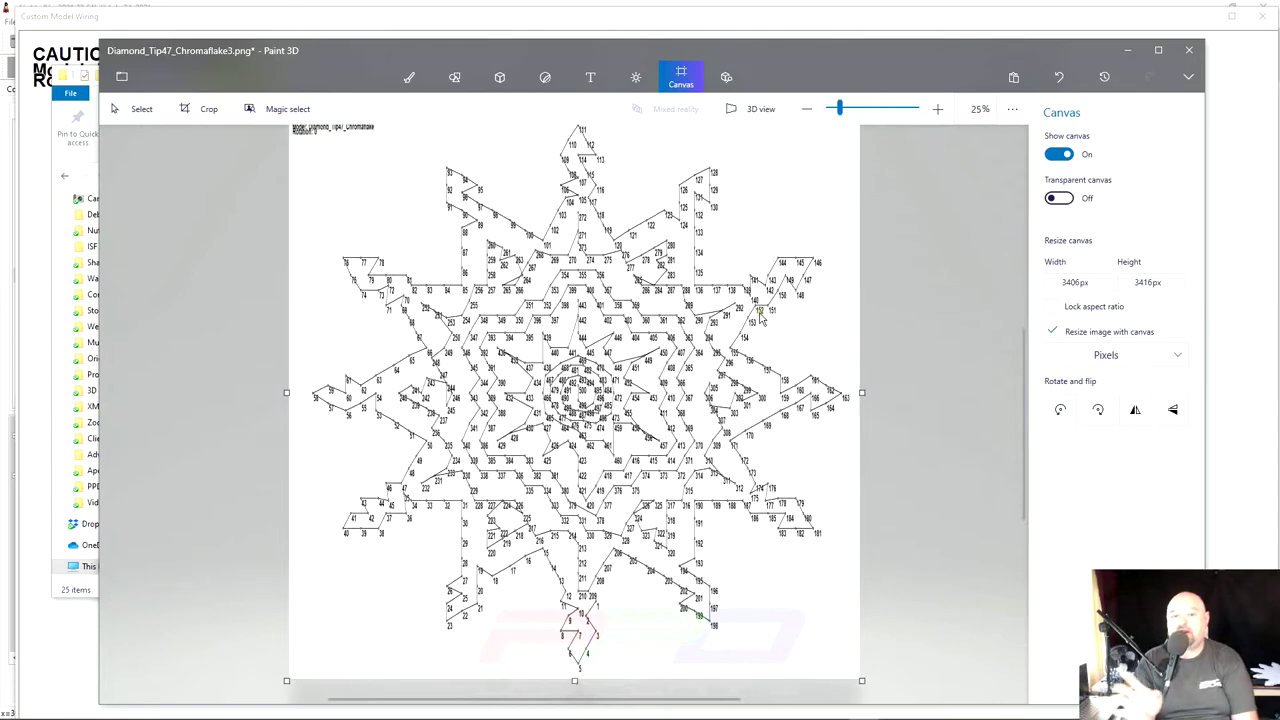
scroll(612, 373, "up", 1)
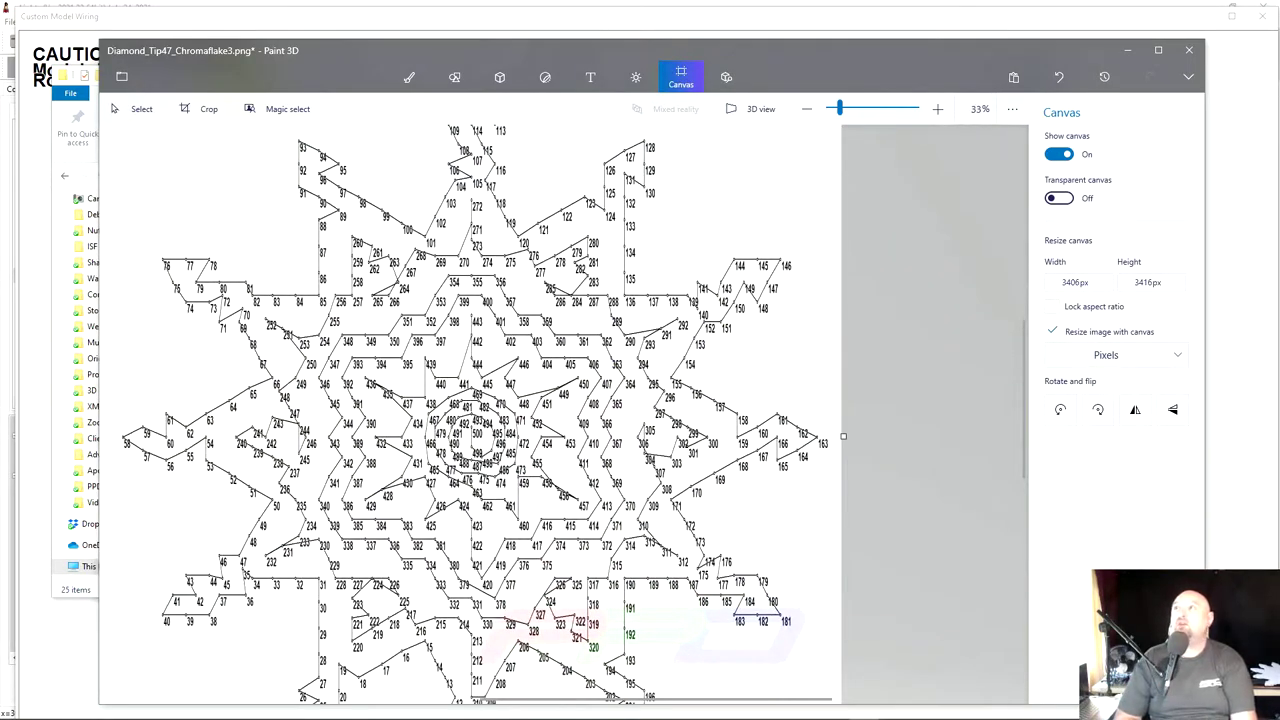
Step: Check the dark Untitled window, then minimise Paint 3D to reveal File Explorer
key("alt+Tab")
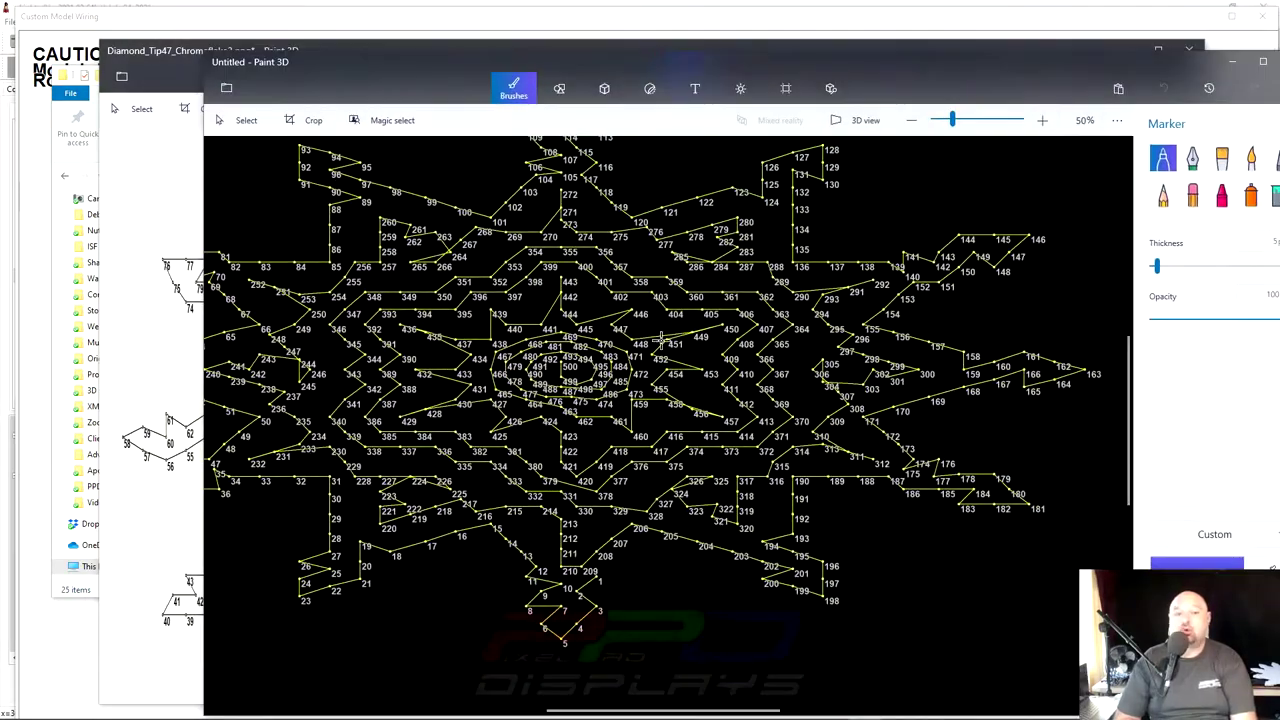
scroll(661, 341, "down", 2)
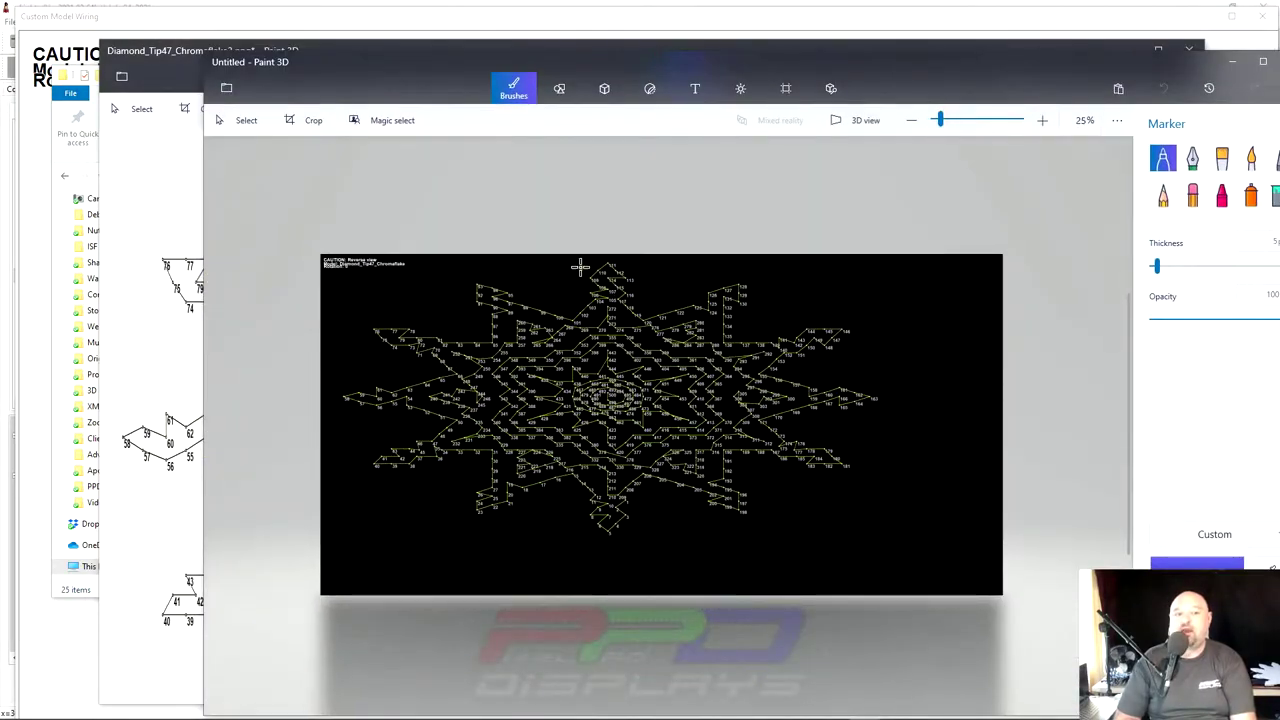
left_click(610, 48)
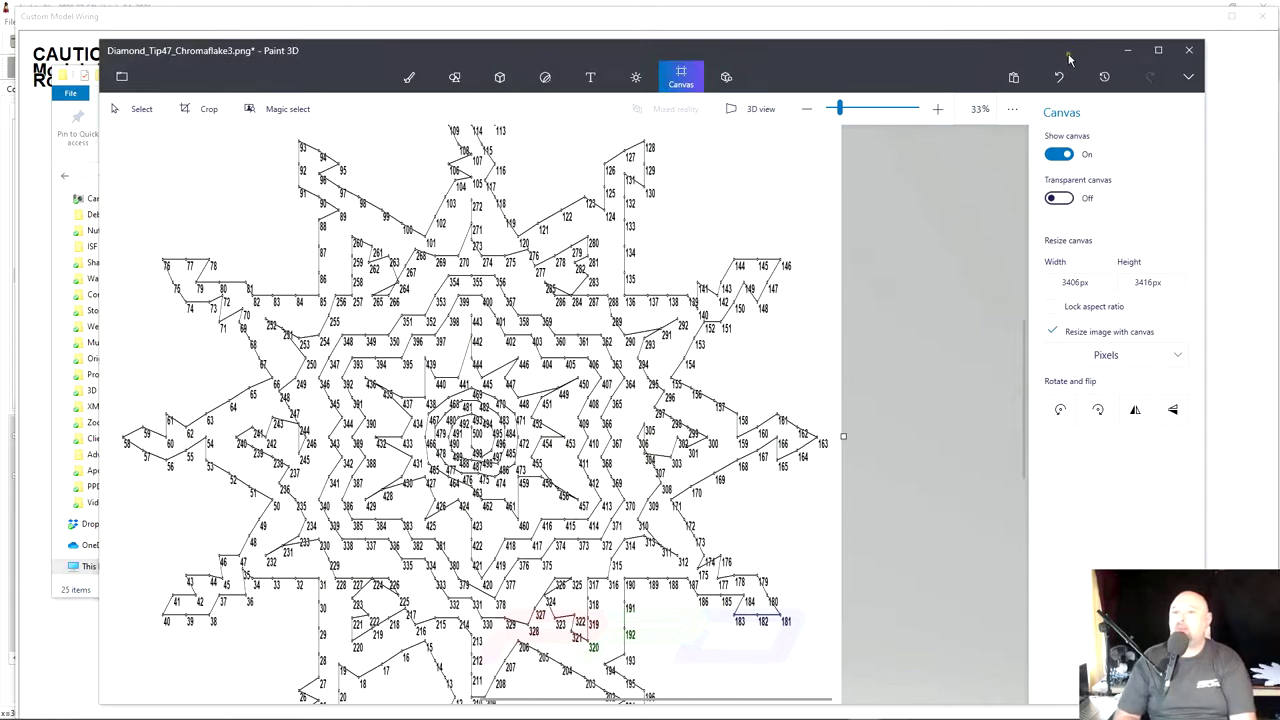
left_click(1127, 50)
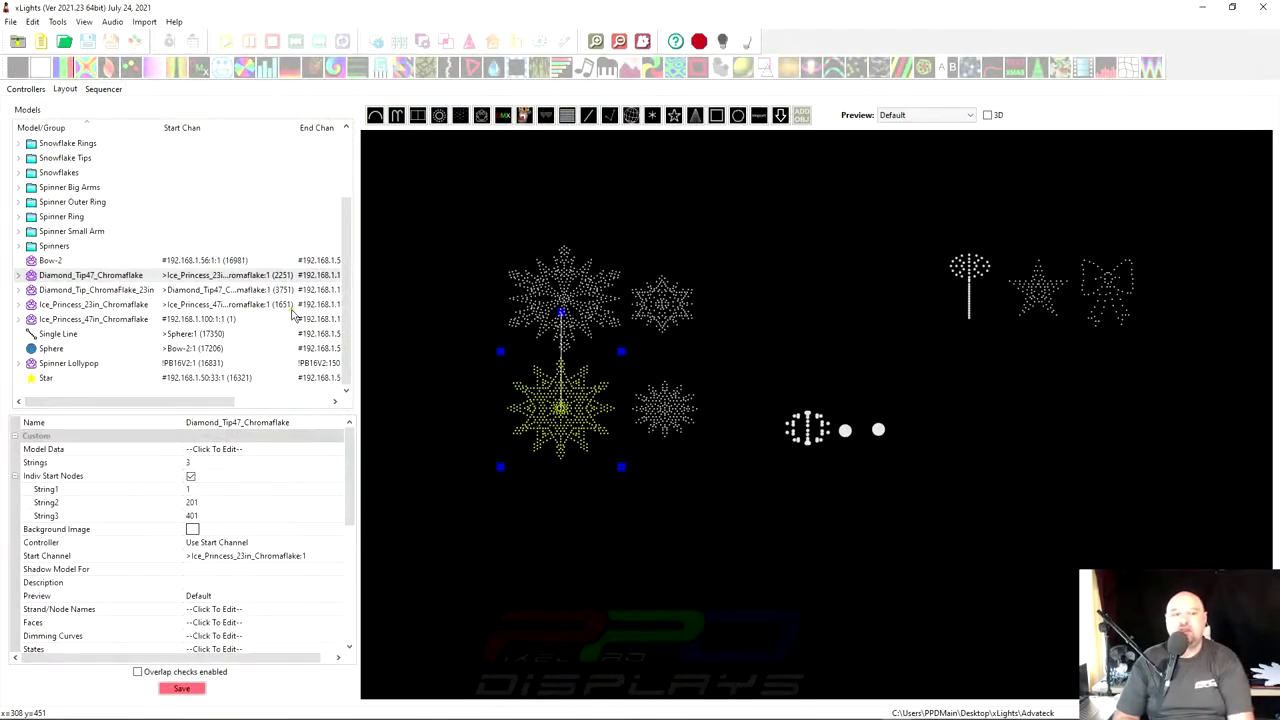
Step: Open the Wiring View for Ice_Princess_23in_Chromaflake and enlarge its window
left_click(131, 289)
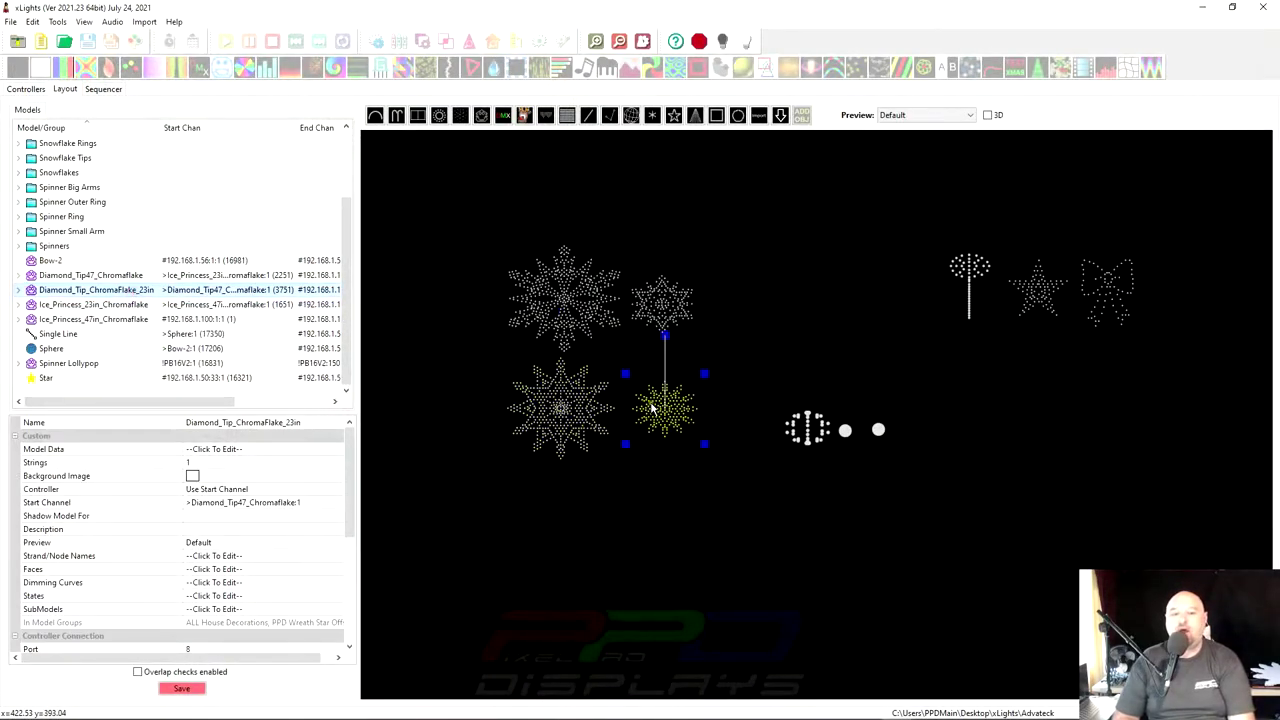
right_click(652, 407)
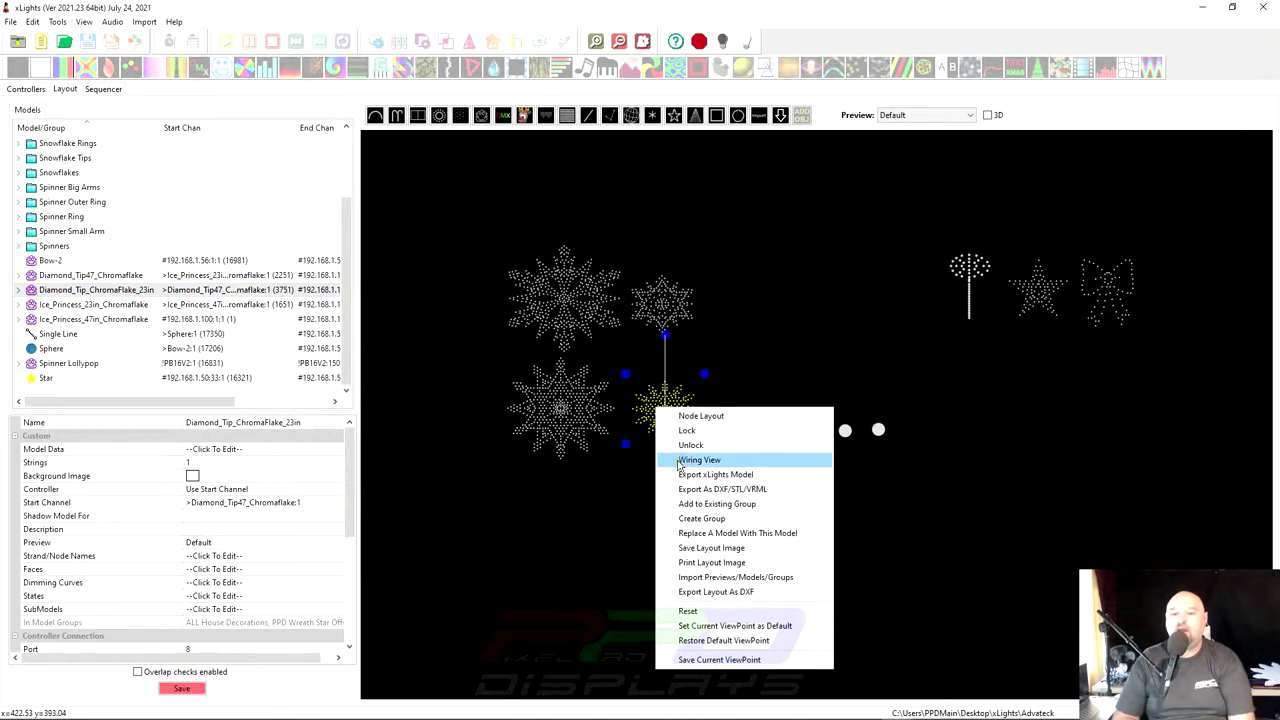
left_click(655, 322)
right_click(652, 313)
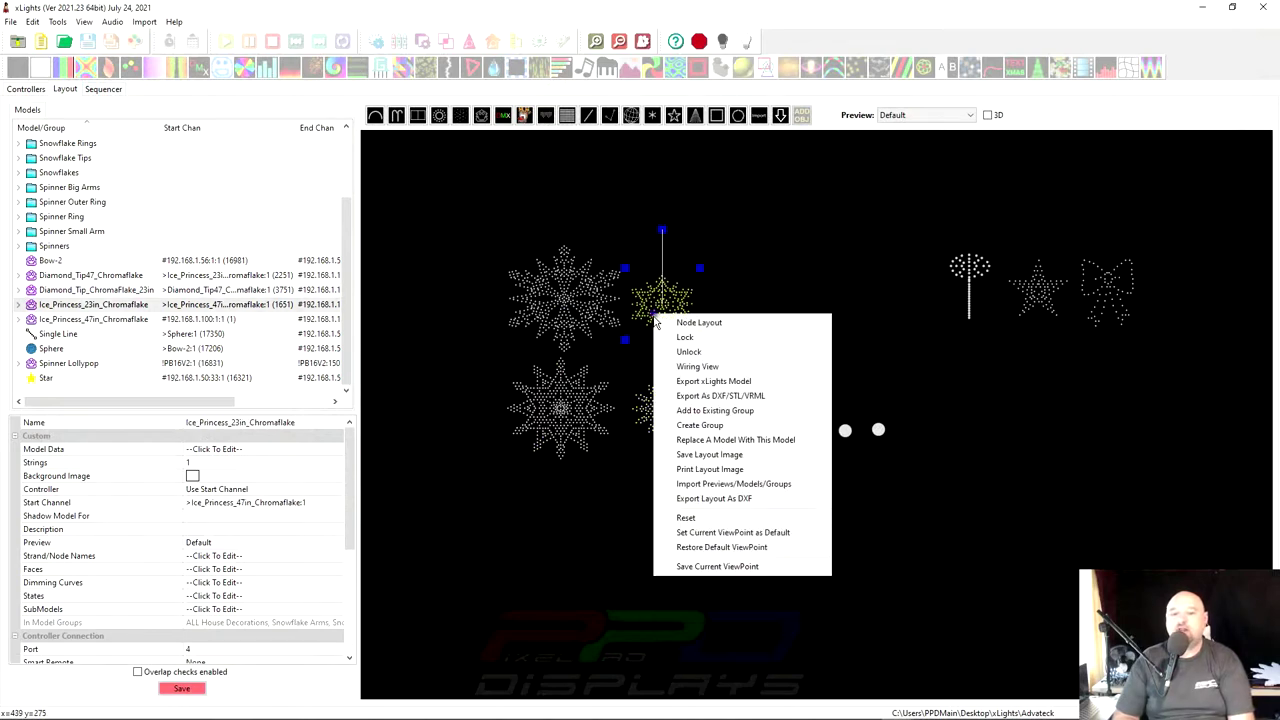
left_click(690, 366)
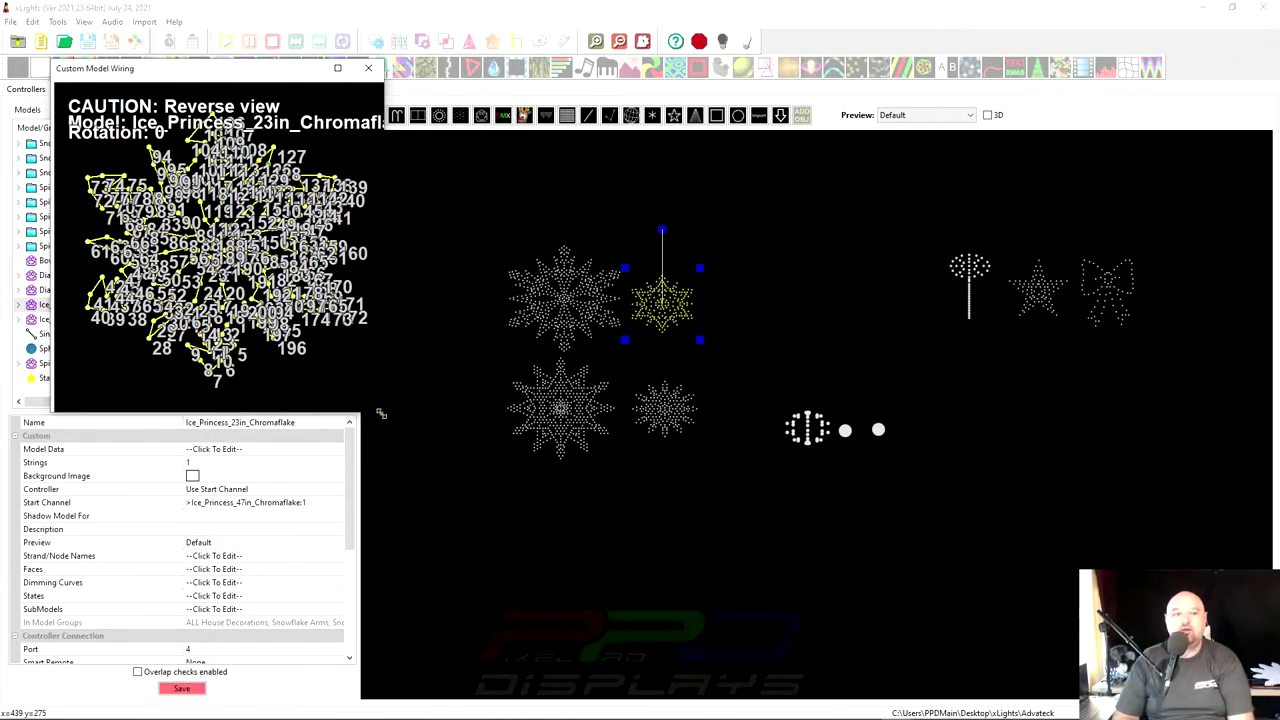
left_click_drag(381, 413, 547, 597)
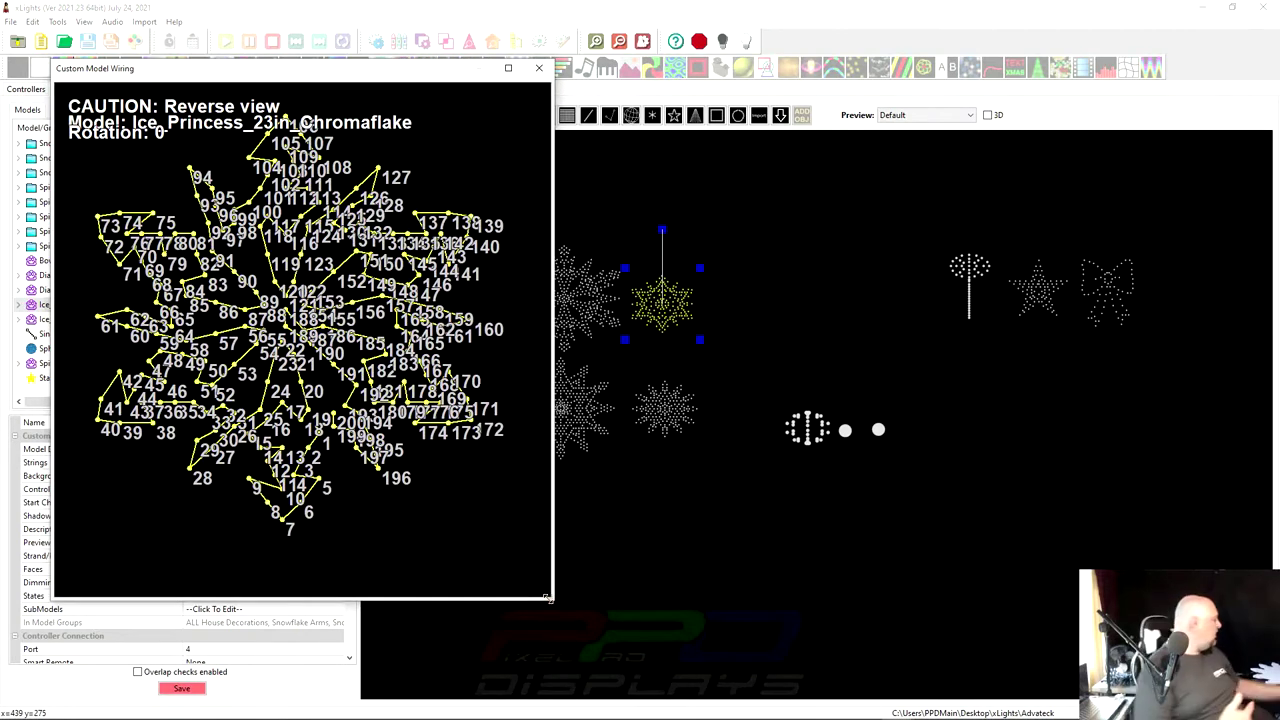